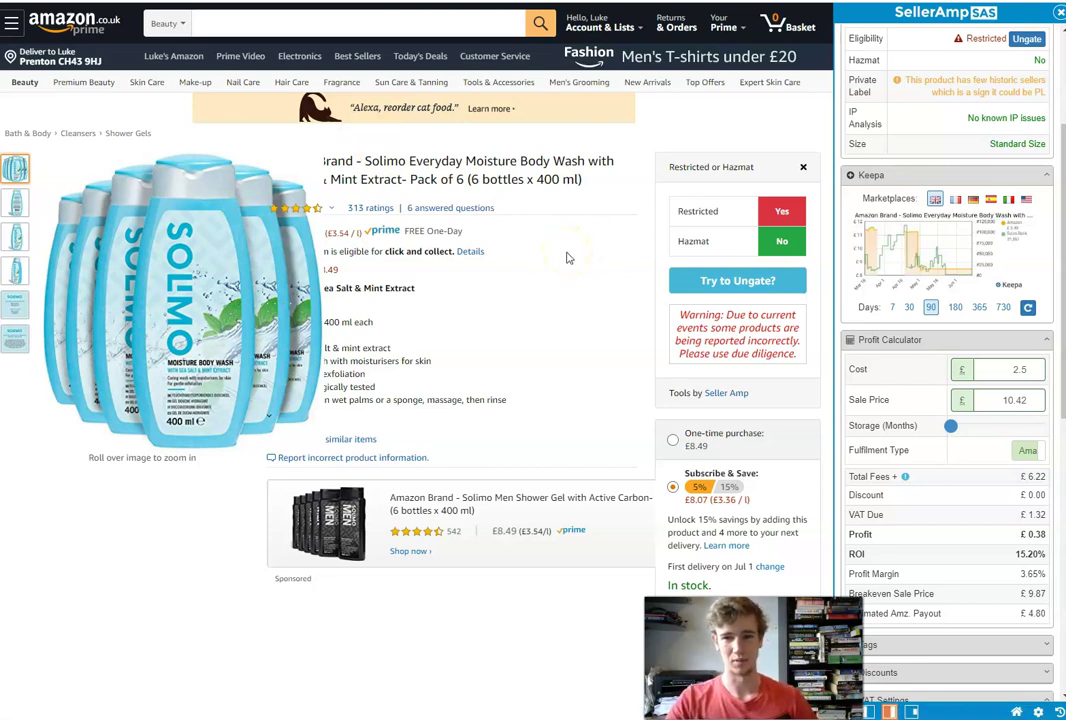
Step: Review the Solimo body wash listing and its UK profit calculation, including the sale price, storage, profit and ROI figures
mouse_move(345, 327)
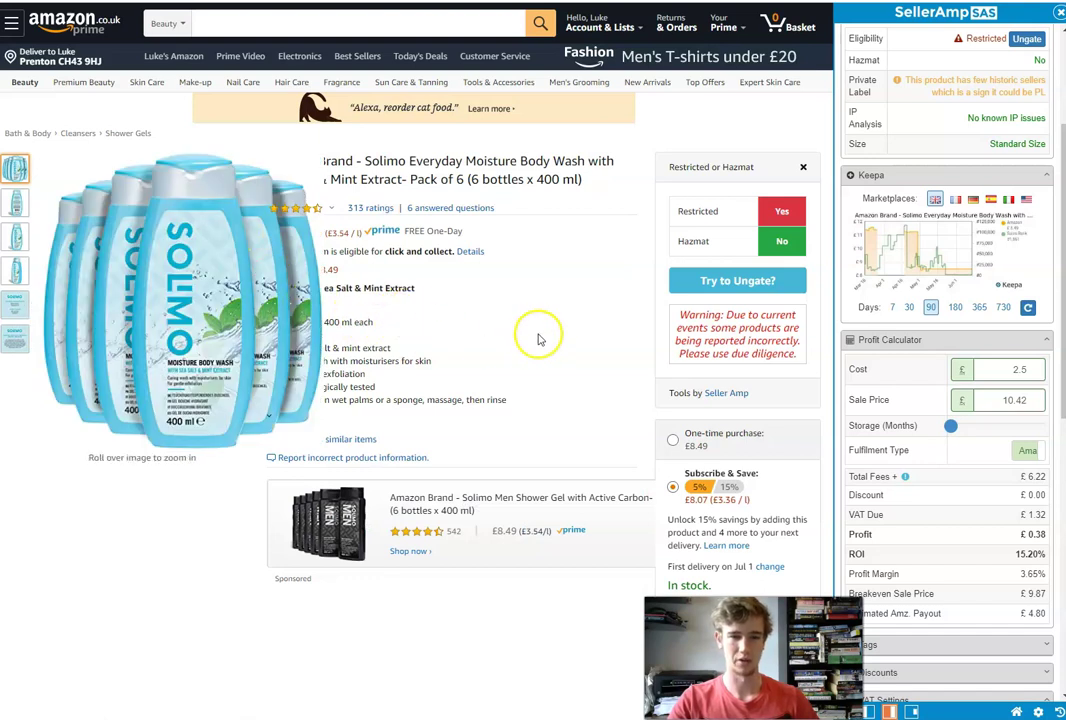
scroll(547, 356, "down", 1)
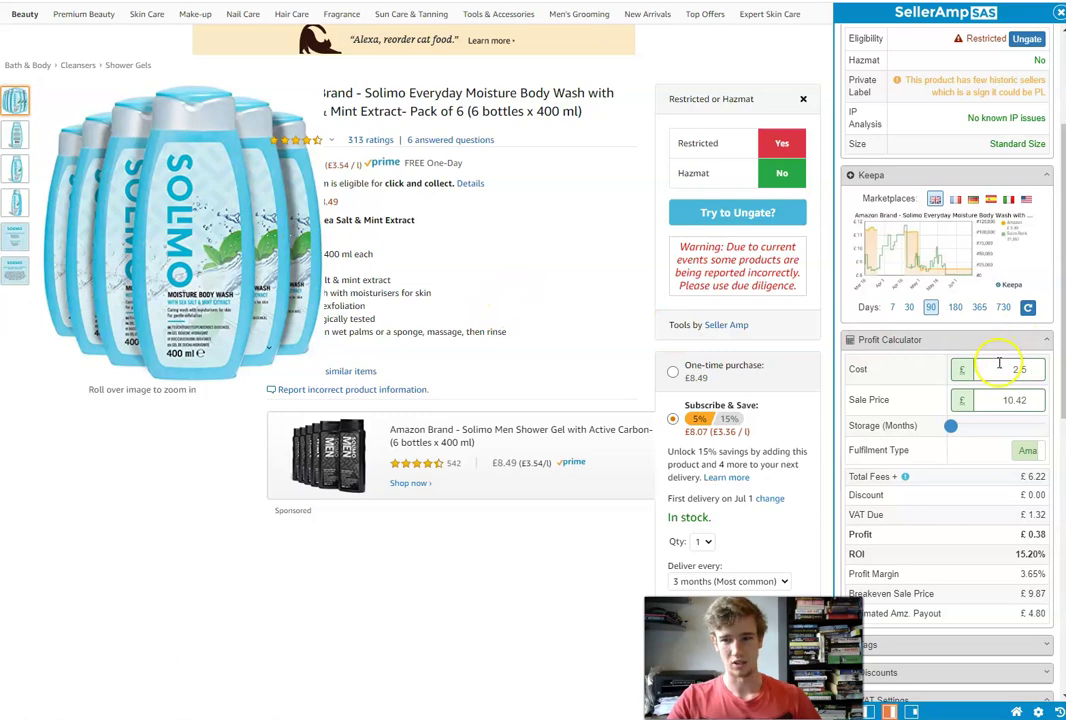
scroll(577, 322, "down", 3)
scroll(571, 328, "up", 4)
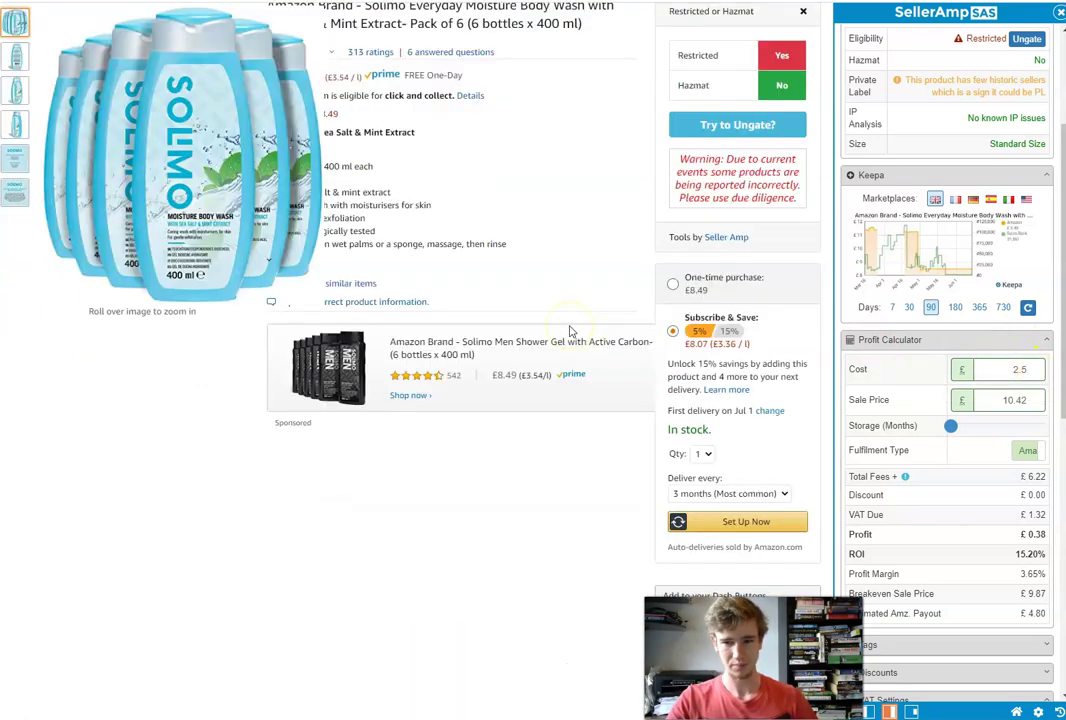
mouse_move(997, 437)
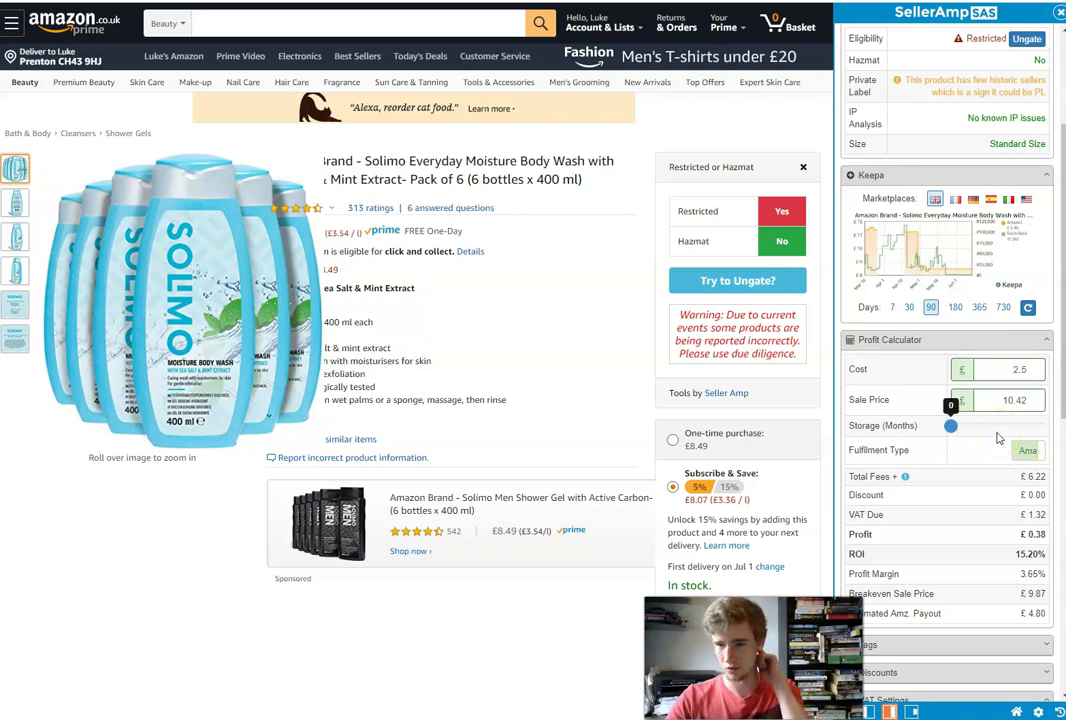
left_click(997, 430)
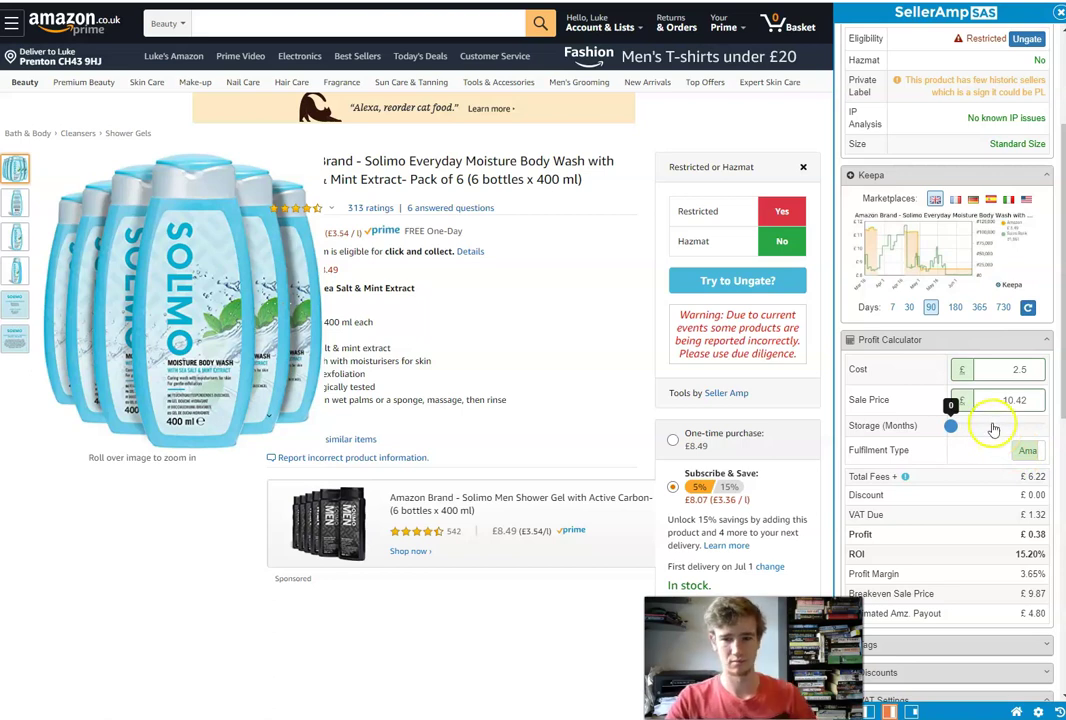
left_click(1000, 400)
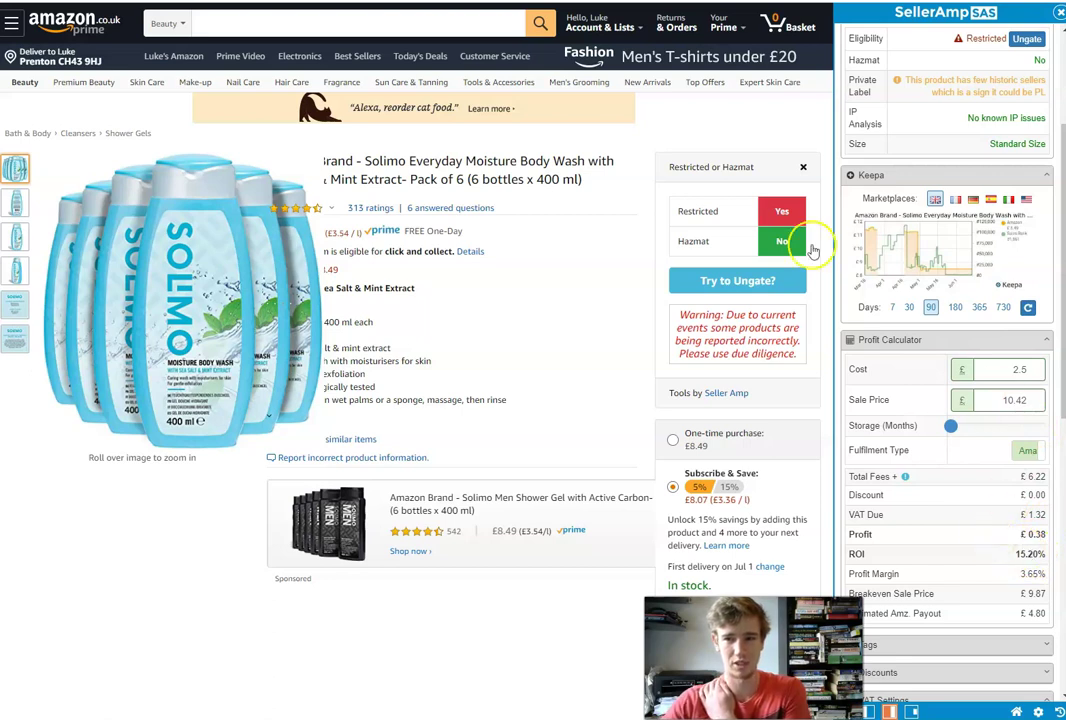
scroll(593, 357, "down", 4)
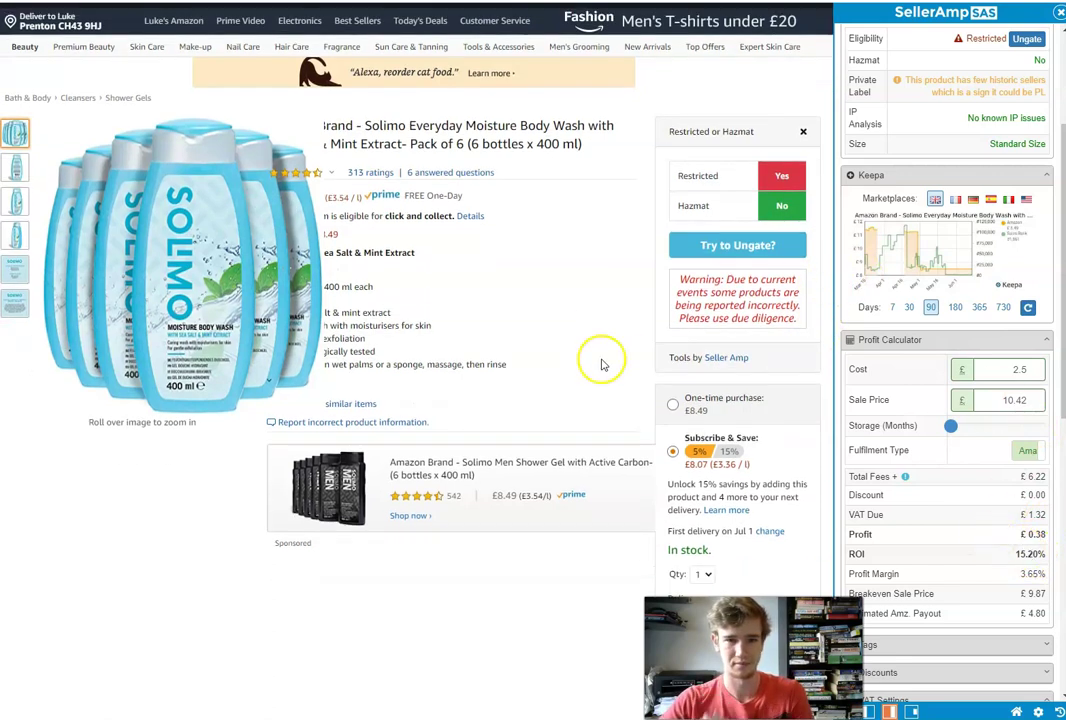
scroll(602, 362, "up", 2)
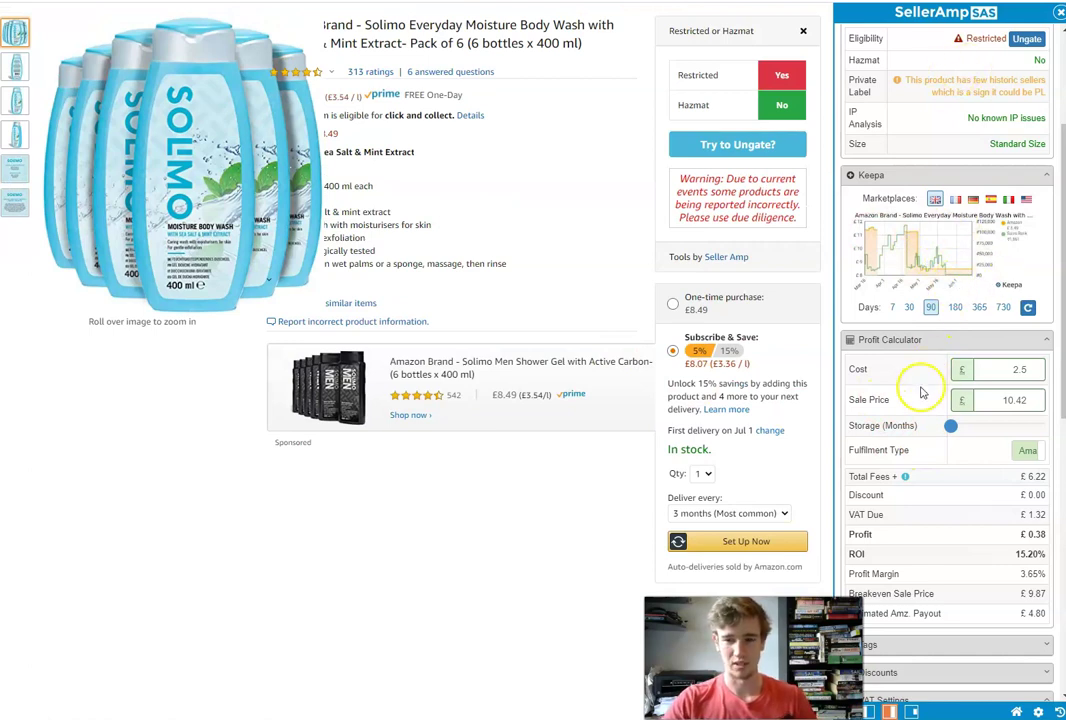
Step: Switch the product lookup to the French marketplace and bring its profit calculation into view
scroll(930, 400, "down", 5)
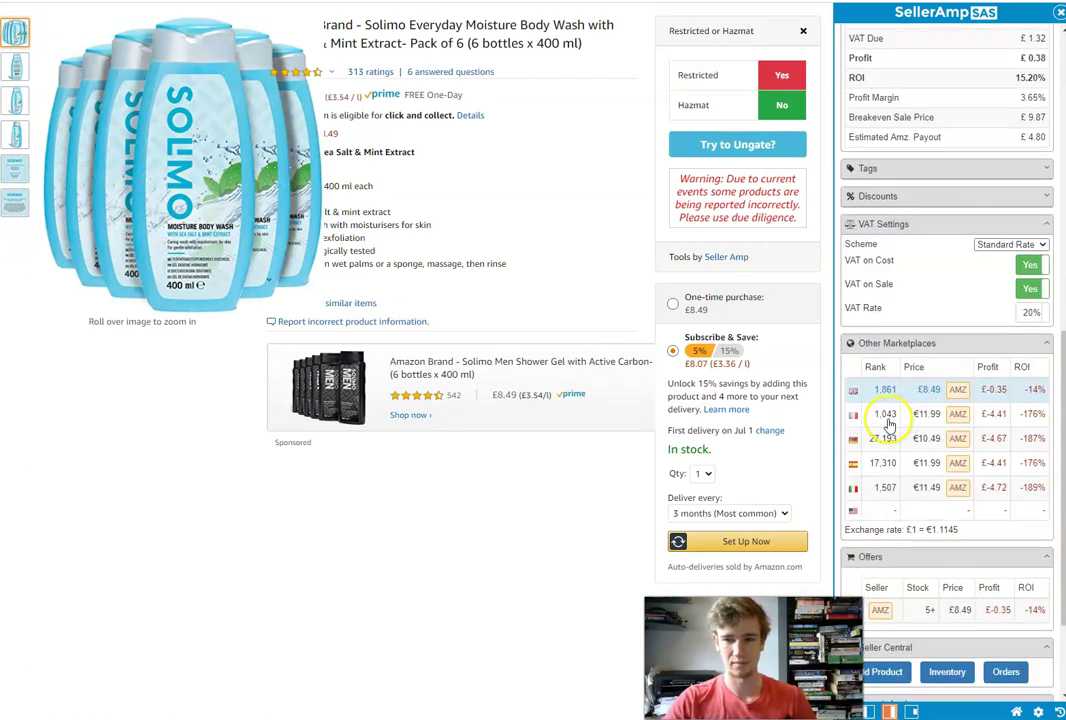
left_click(886, 415)
scroll(945, 348, "up", 3)
scroll(945, 348, "up", 2)
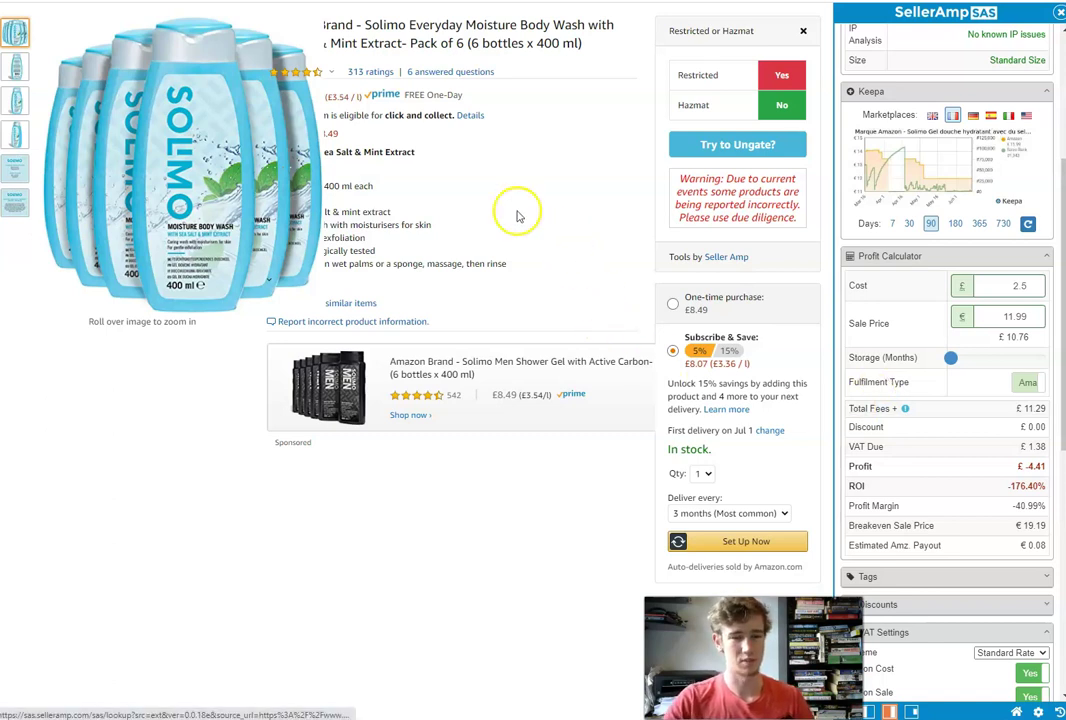
Step: Check the earlier 10.45 × 1.4 calculation and search Google for "£ to euro"
left_click_drag(0, 46, 538, 48)
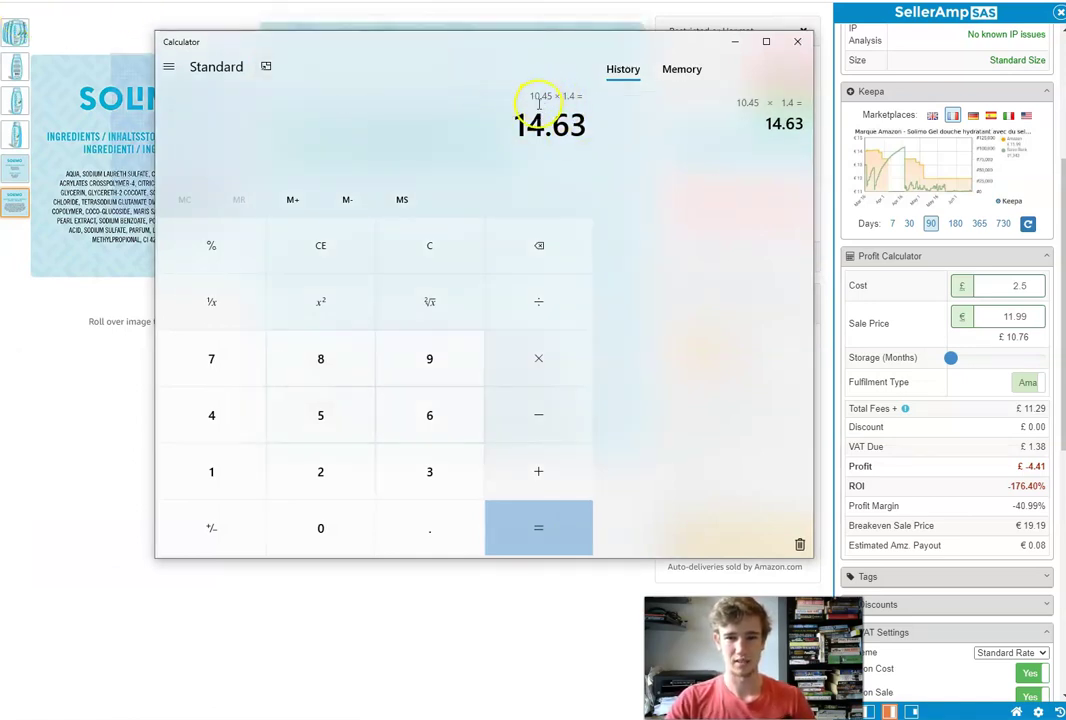
left_click(614, 29)
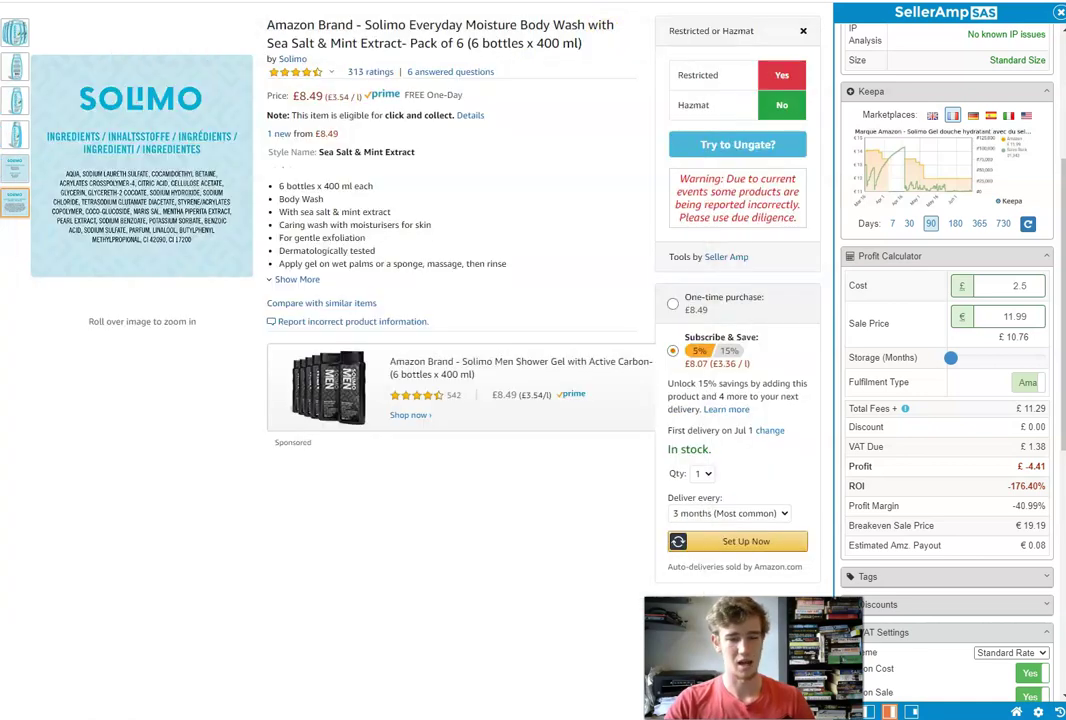
double_click(1016, 316)
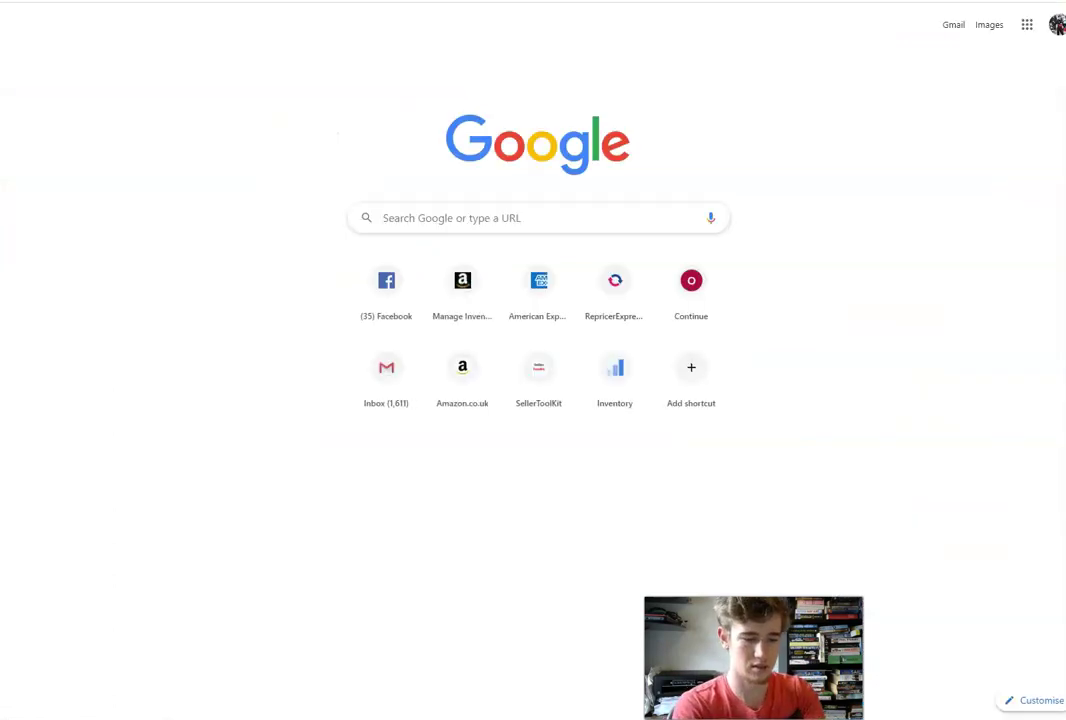
type("£ to euro")
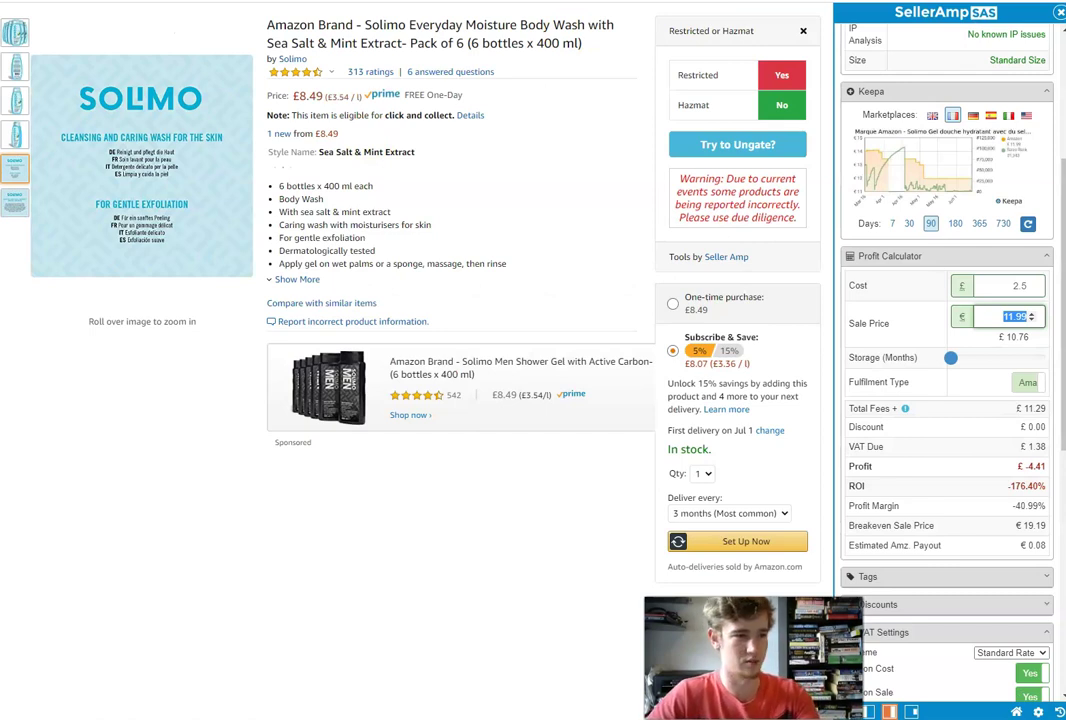
Step: Switch to Calculator and multiply the existing 14.63 result by 1.11 to convert the price to euros
key("alt+Tab")
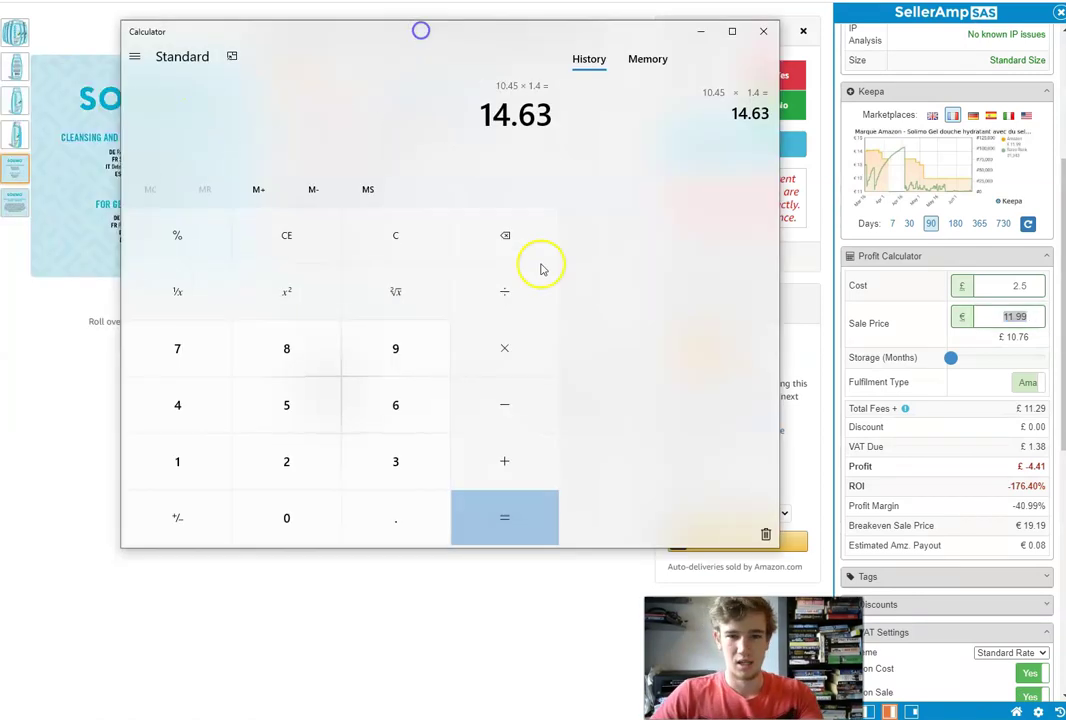
left_click(518, 350)
left_click(212, 463)
left_click(362, 505)
double_click(209, 466)
left_click(489, 520)
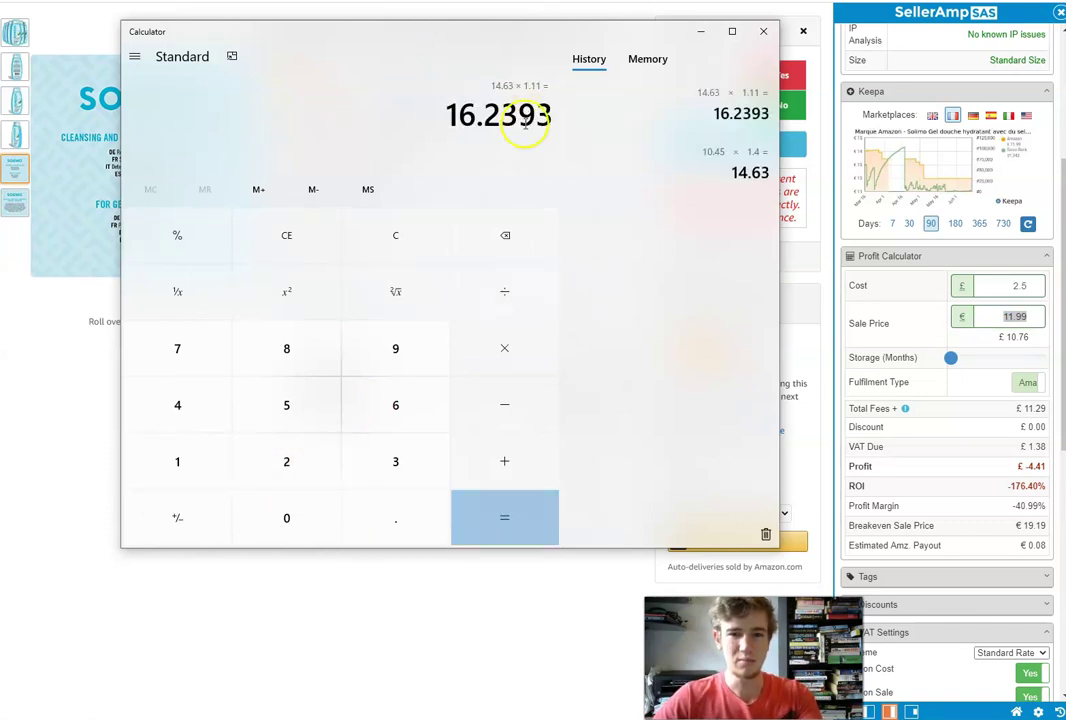
Step: Return to the product page and set the French sale price to 16.24 euros in the profit calculation
left_click_drag(519, 43, 156, 60)
key("alt+Tab")
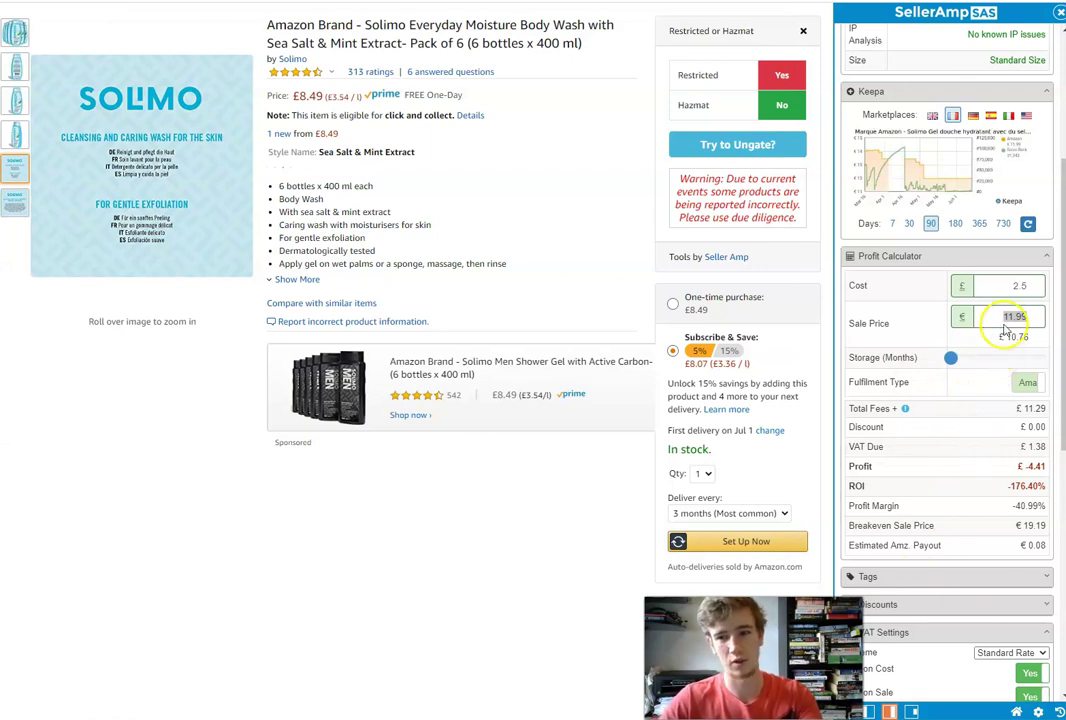
left_click_drag(1002, 317, 1030, 318)
type("16")
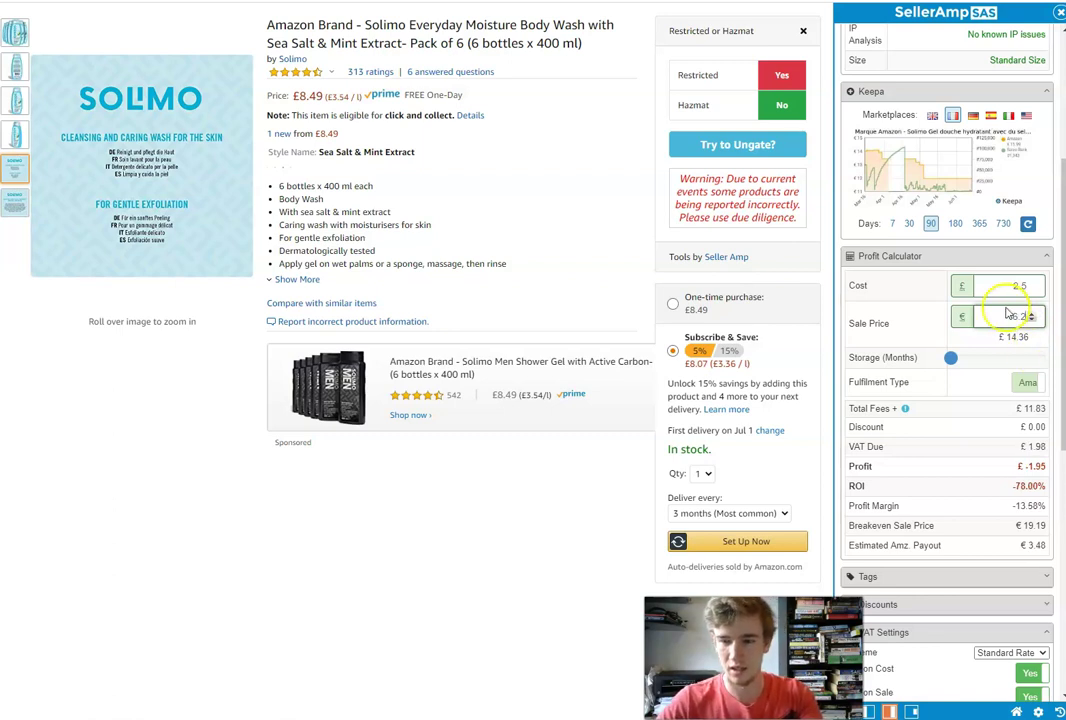
type(".244")
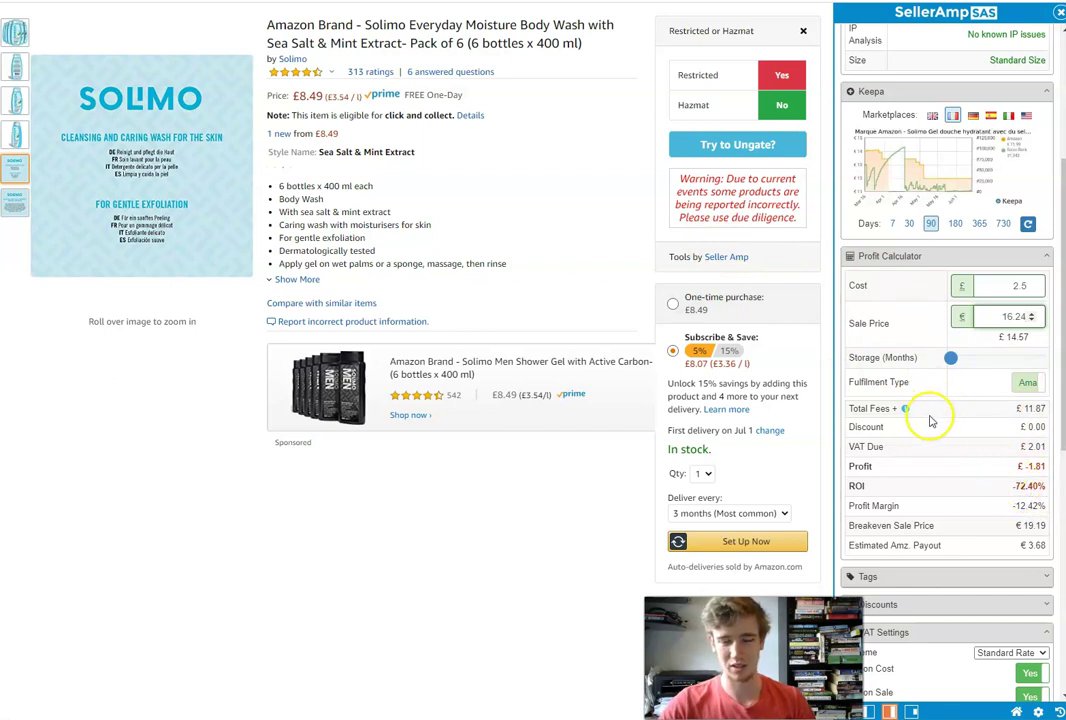
Step: Test a French sale price of 23 euros, and lower it to 20 euros
scroll(930, 598, "down", 4)
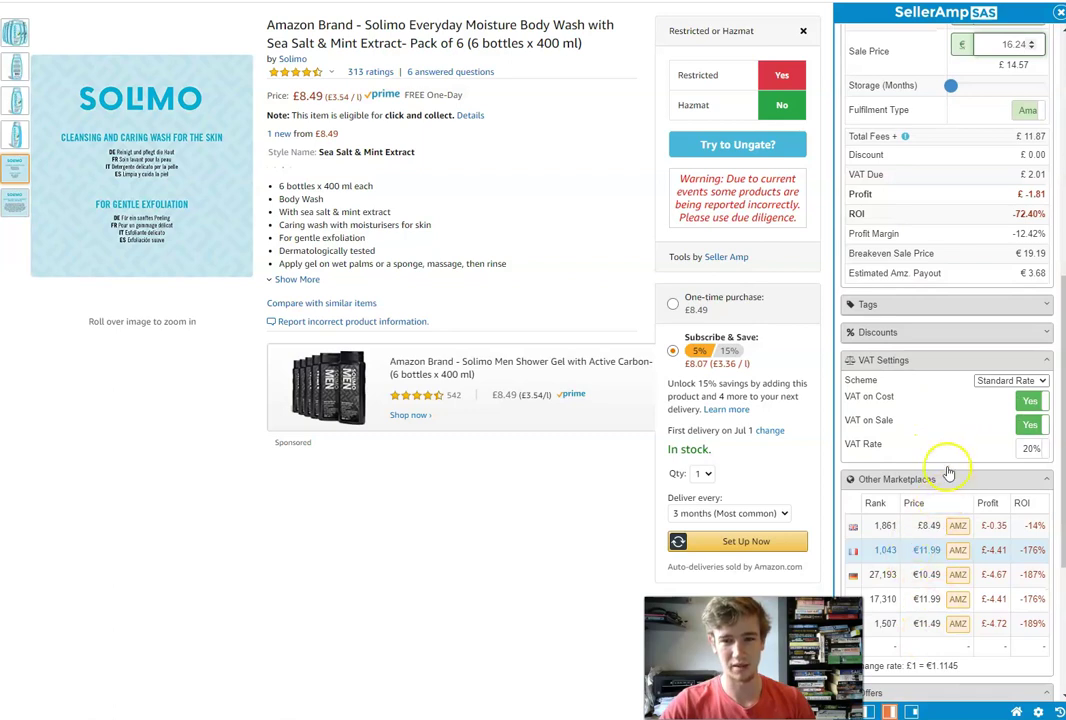
scroll(947, 470, "up", 5)
left_click_drag(995, 384, 1040, 384)
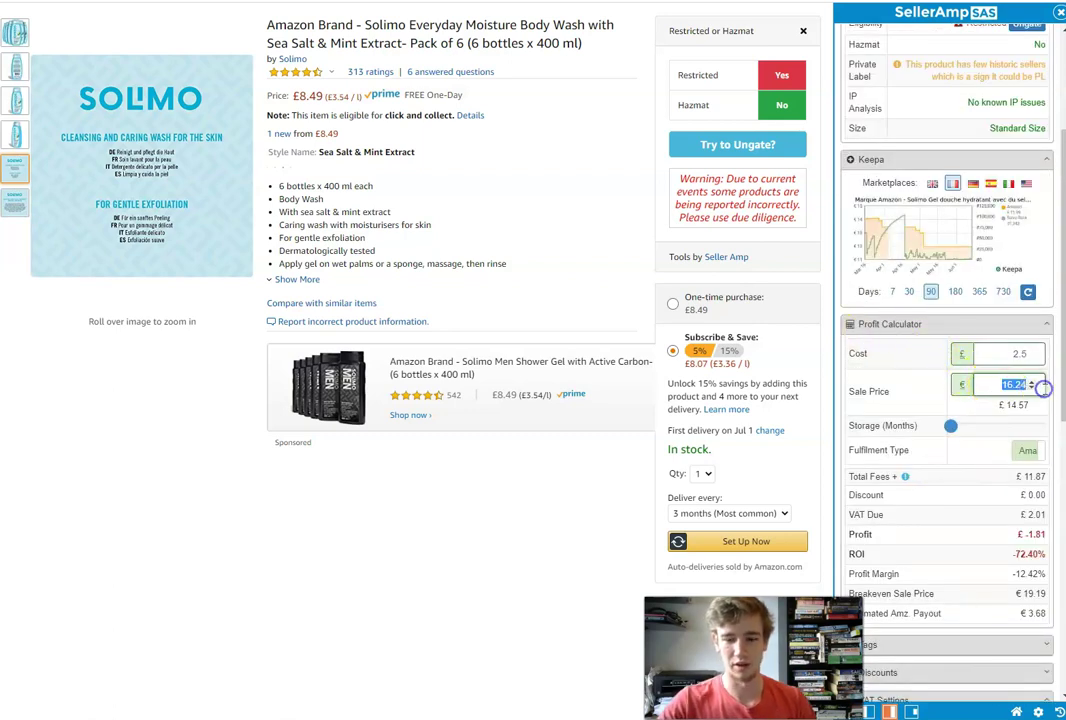
type("23")
double_click(1043, 384)
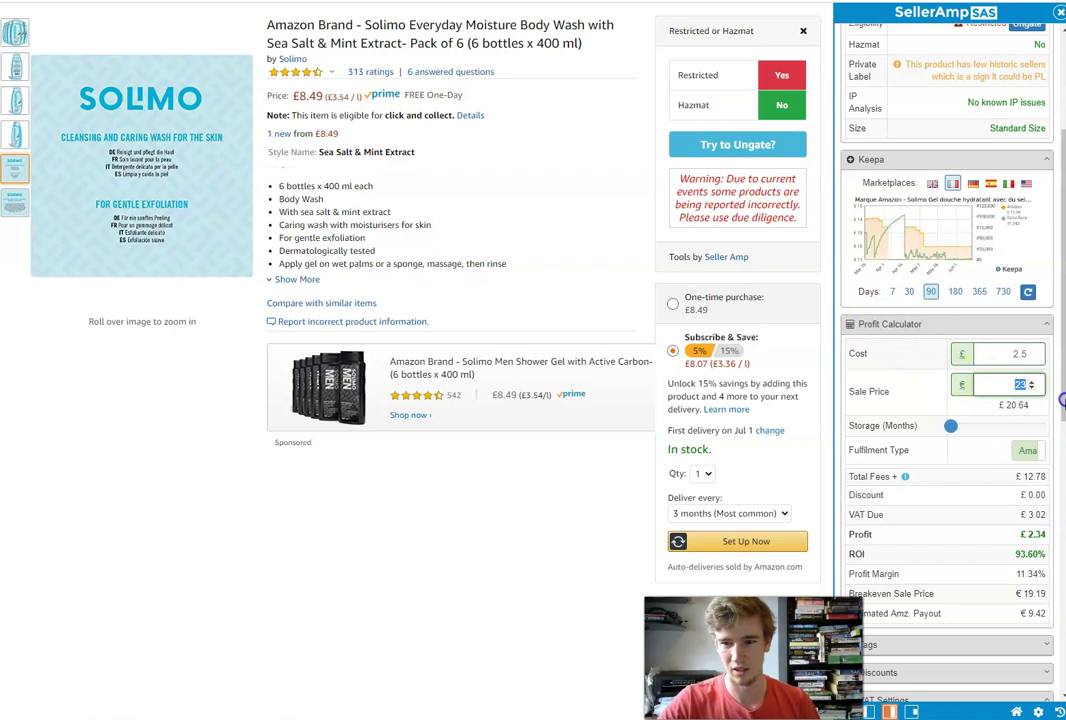
type("20")
double_click(1035, 385)
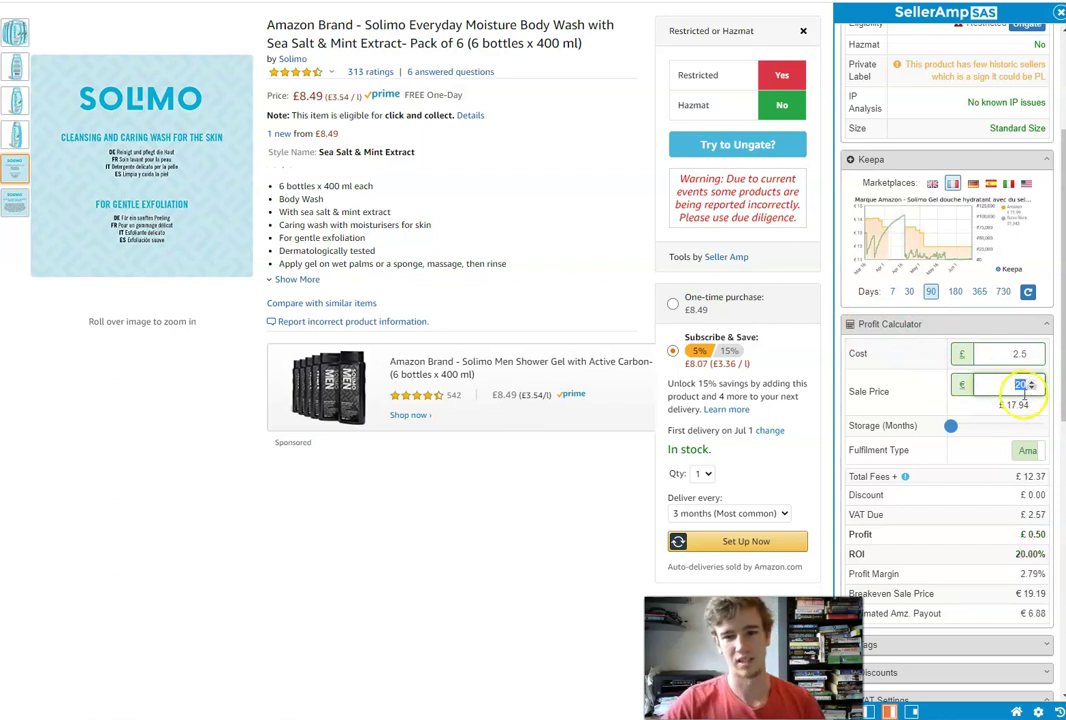
left_click(994, 357)
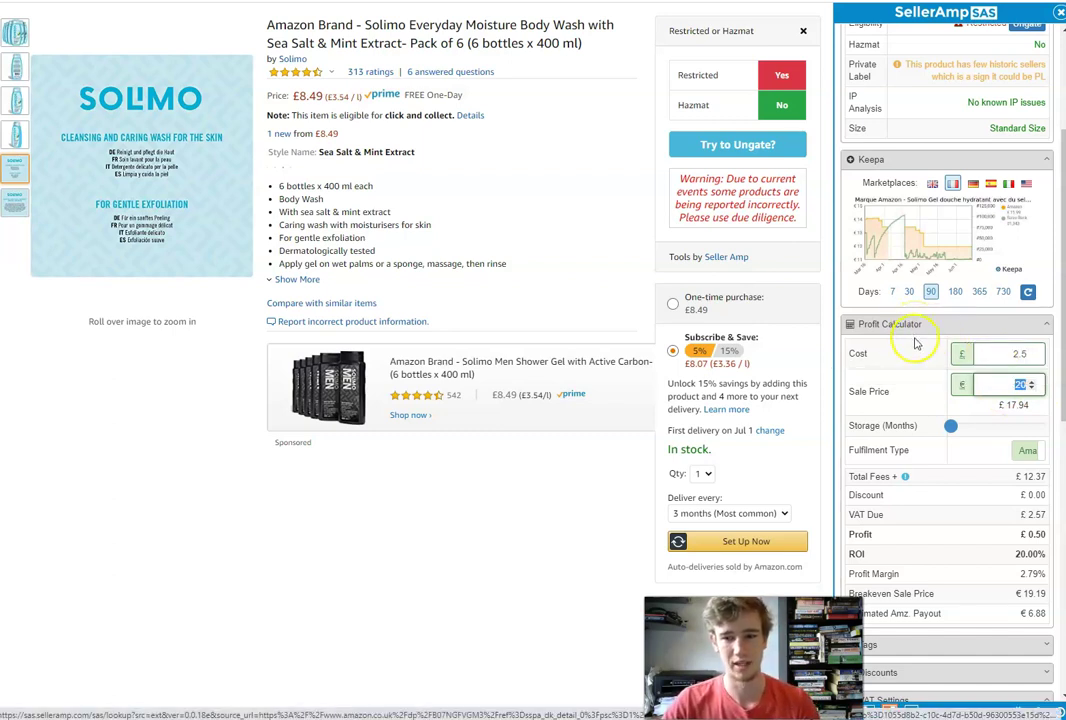
left_click(978, 383)
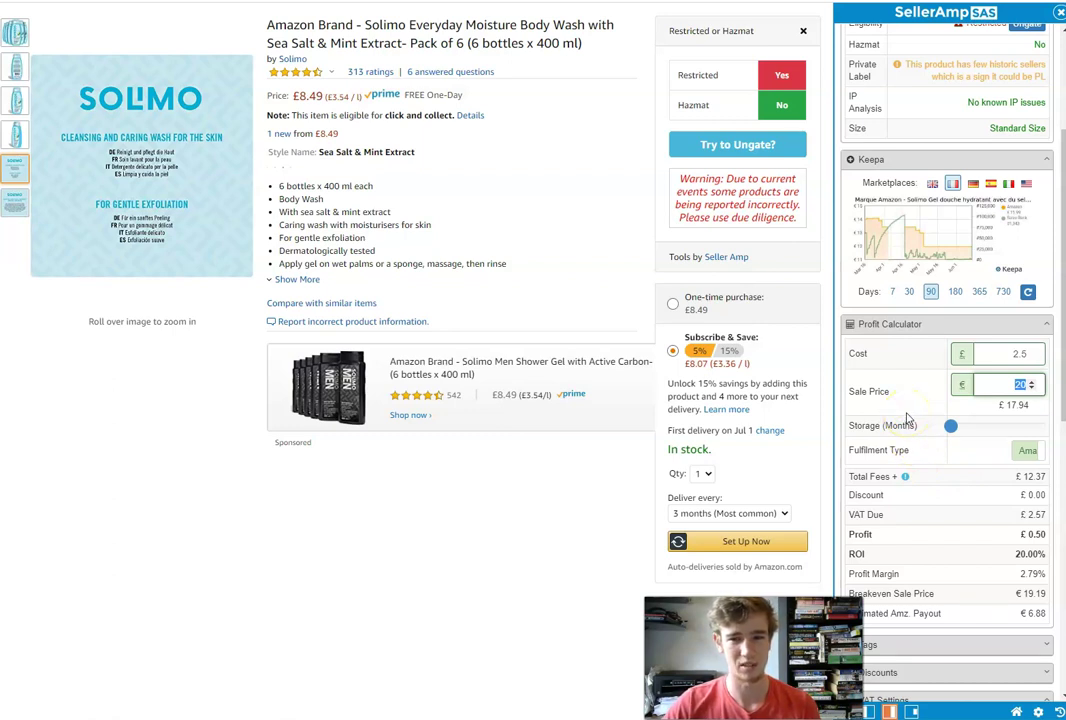
left_click(1020, 385)
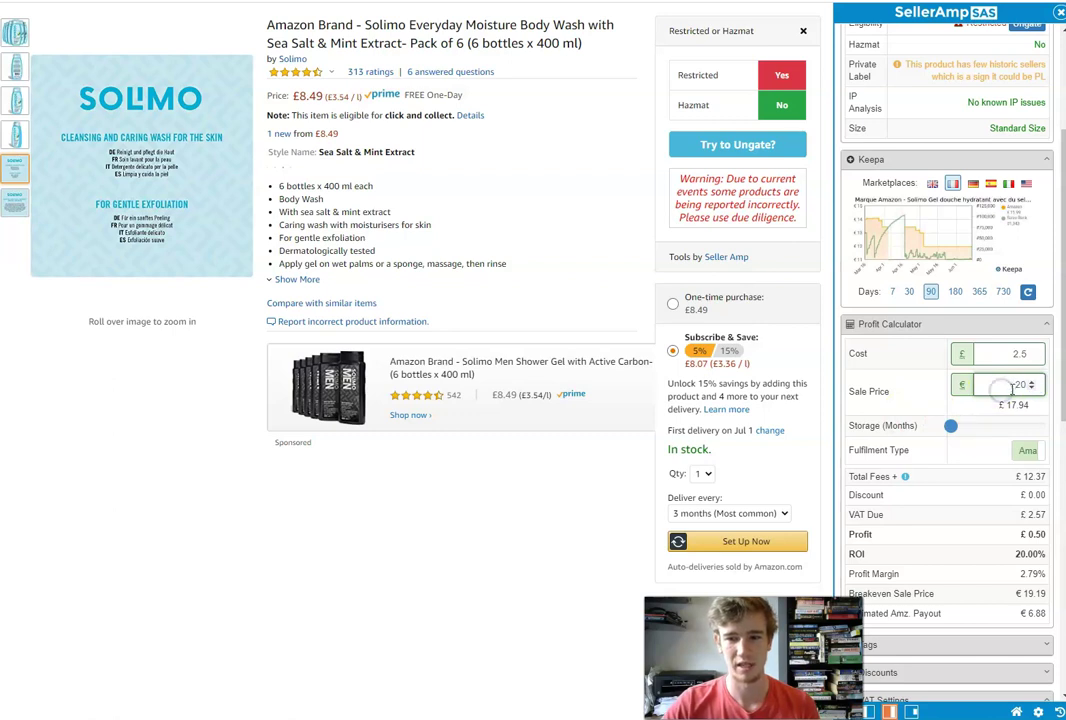
double_click(1020, 385)
Step: Switch to Calculator, clear the previous result and multiply 20.45 by 1.11
key("alt+Tab")
left_click_drag(424, 36, 437, 36)
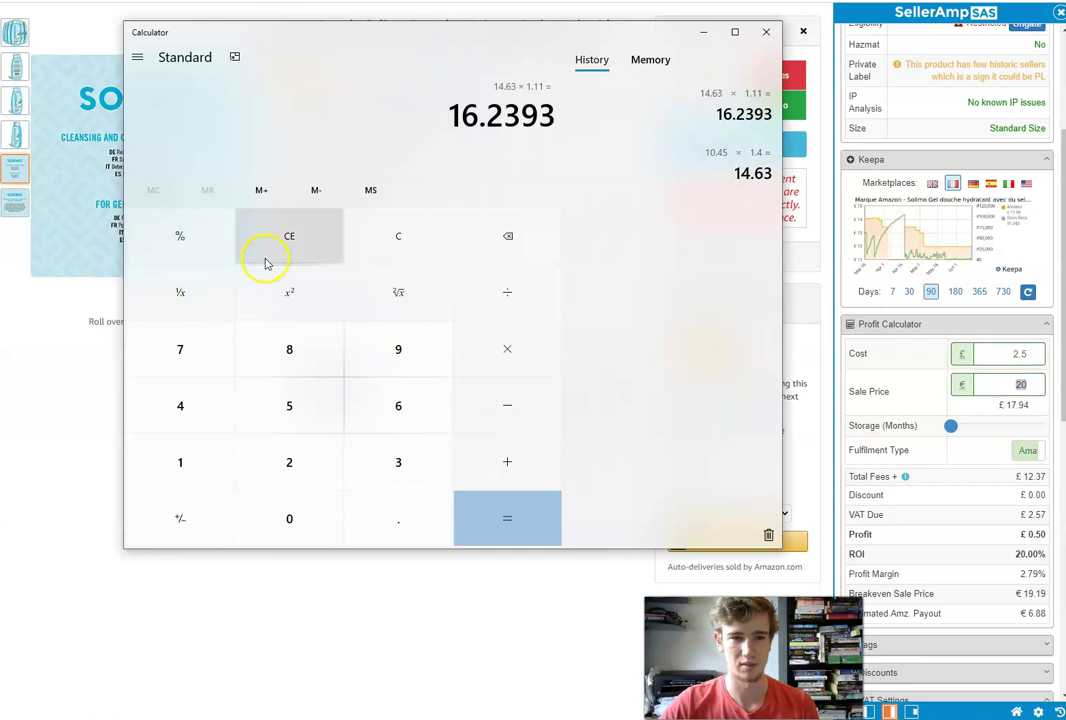
left_click(383, 245)
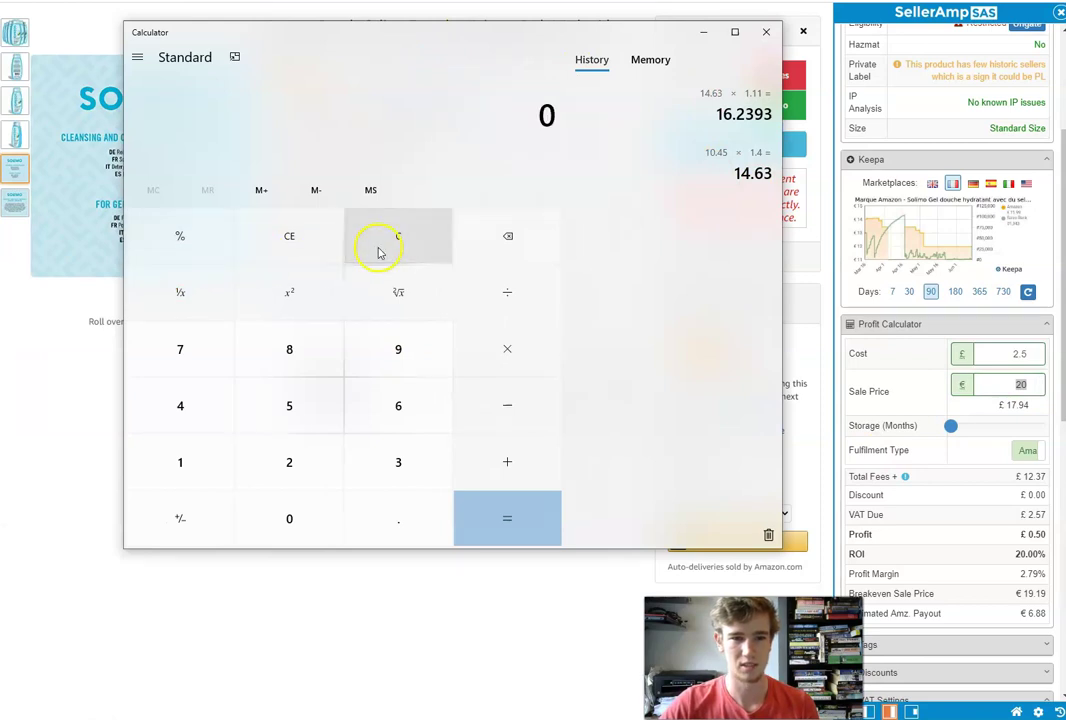
left_click(296, 476)
left_click(297, 520)
left_click(398, 518)
left_click(201, 395)
left_click(297, 408)
left_click(504, 350)
left_click(181, 463)
left_click(398, 530)
left_click(182, 462)
left_click(182, 462)
left_click(520, 500)
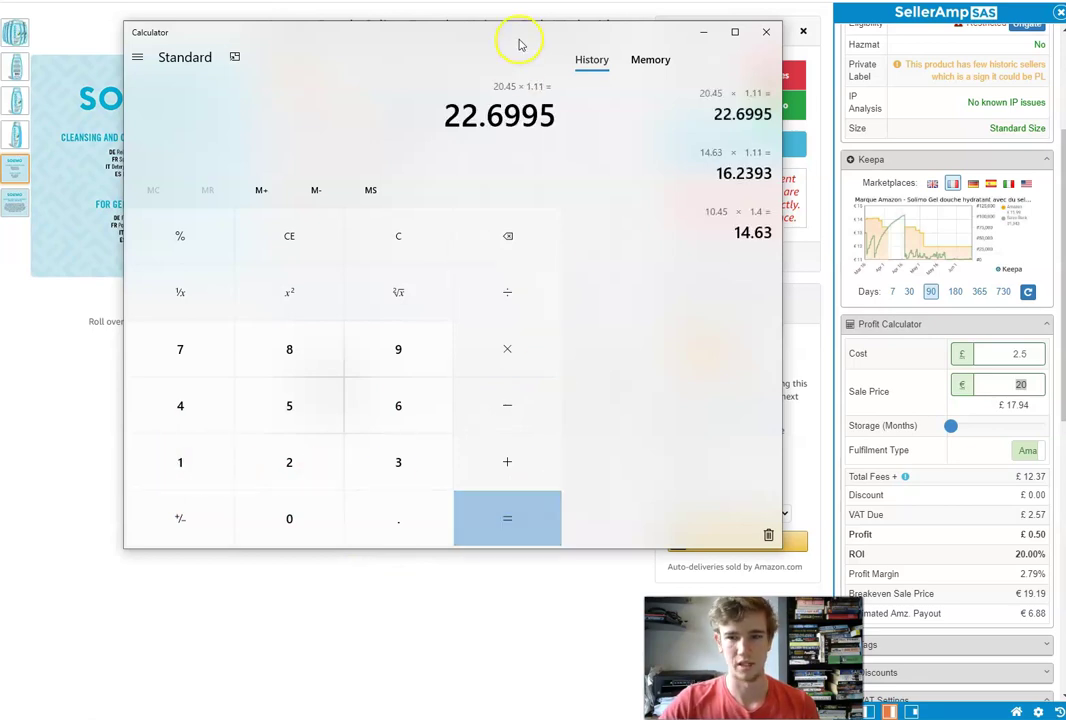
Step: Set the French sale price to 22.69 euros in the product's profit calculation
left_click(1020, 386)
type("22.69")
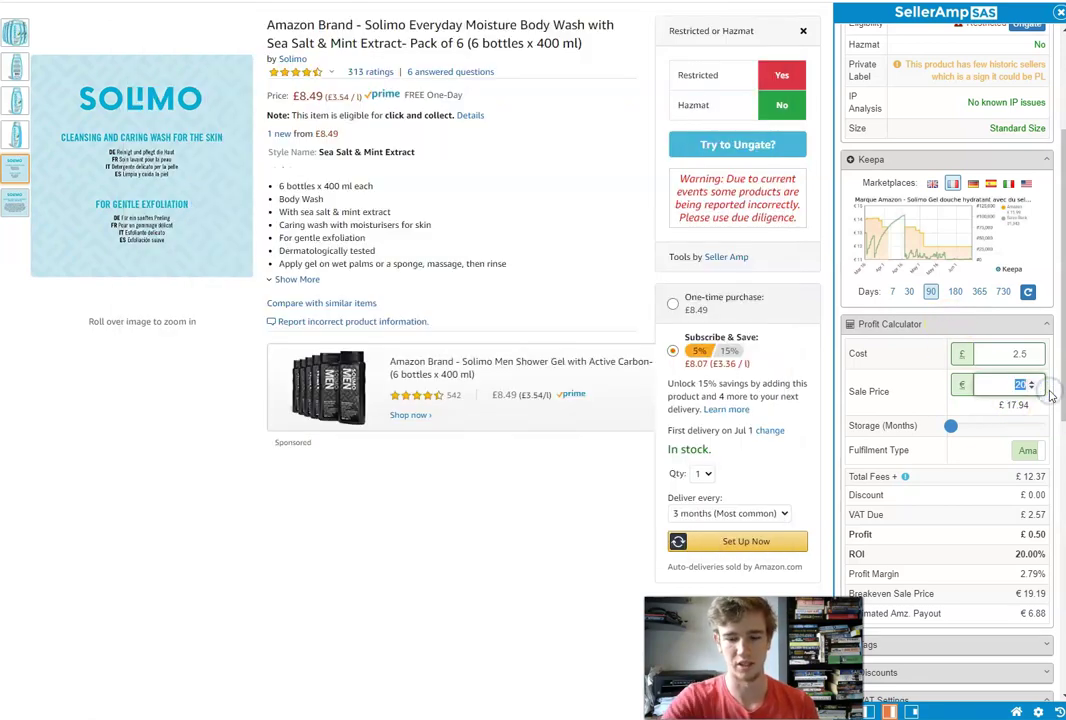
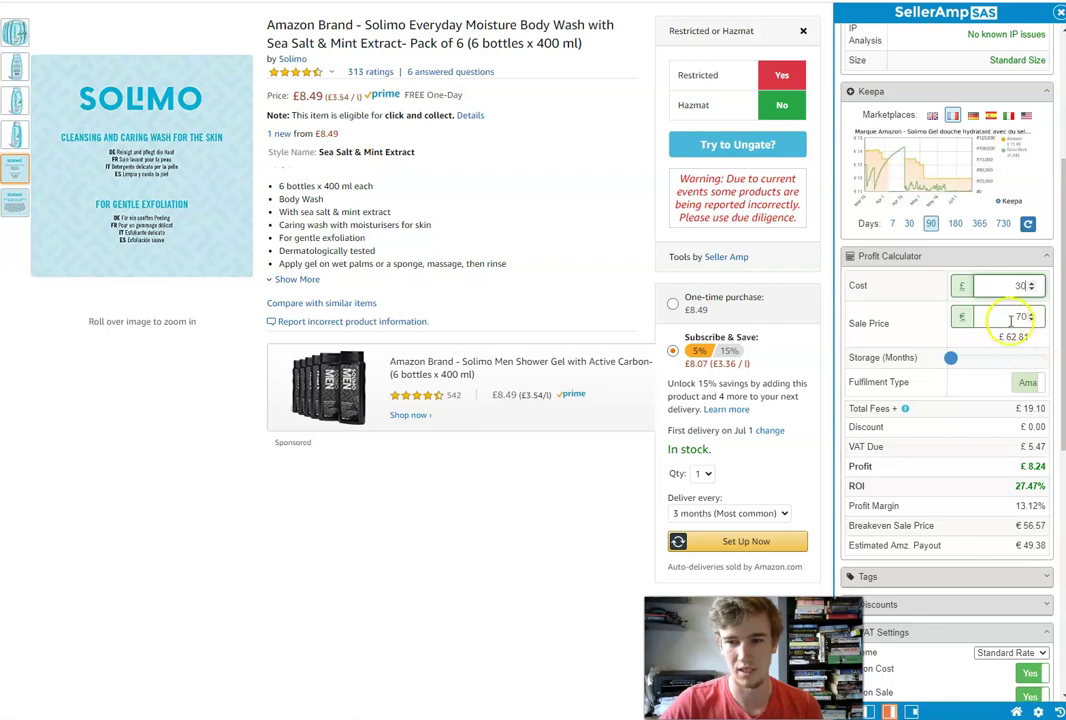
Step: Switch to Calculator, clear the previous result and multiply 70 by 1.4
left_click(500, 708)
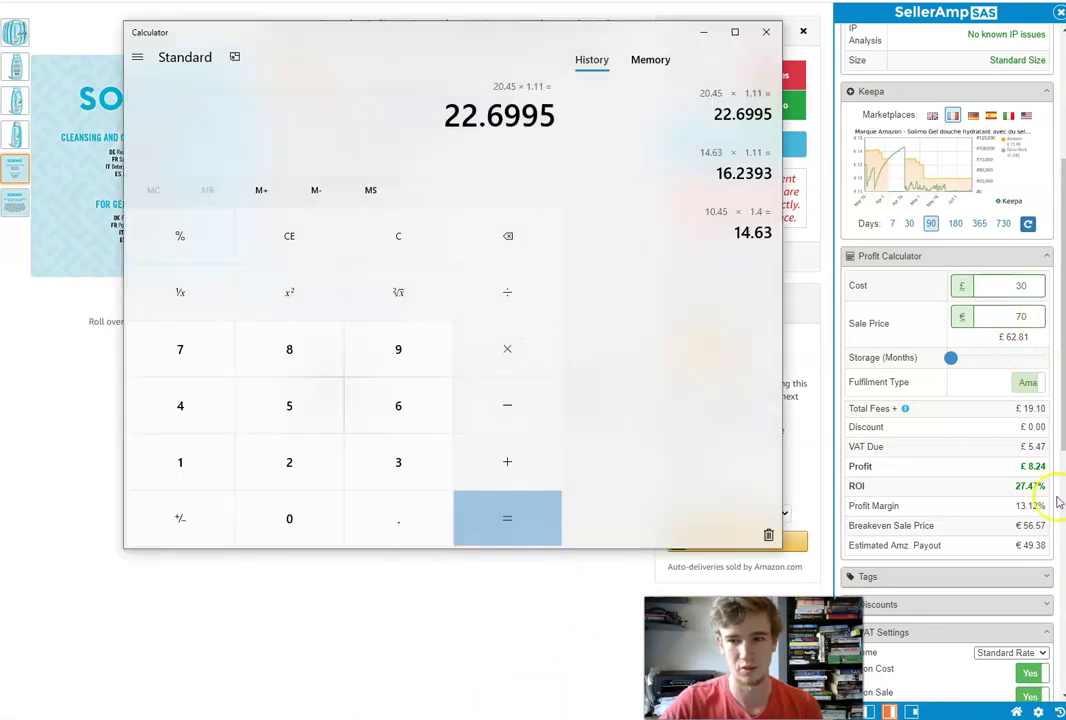
left_click(383, 240)
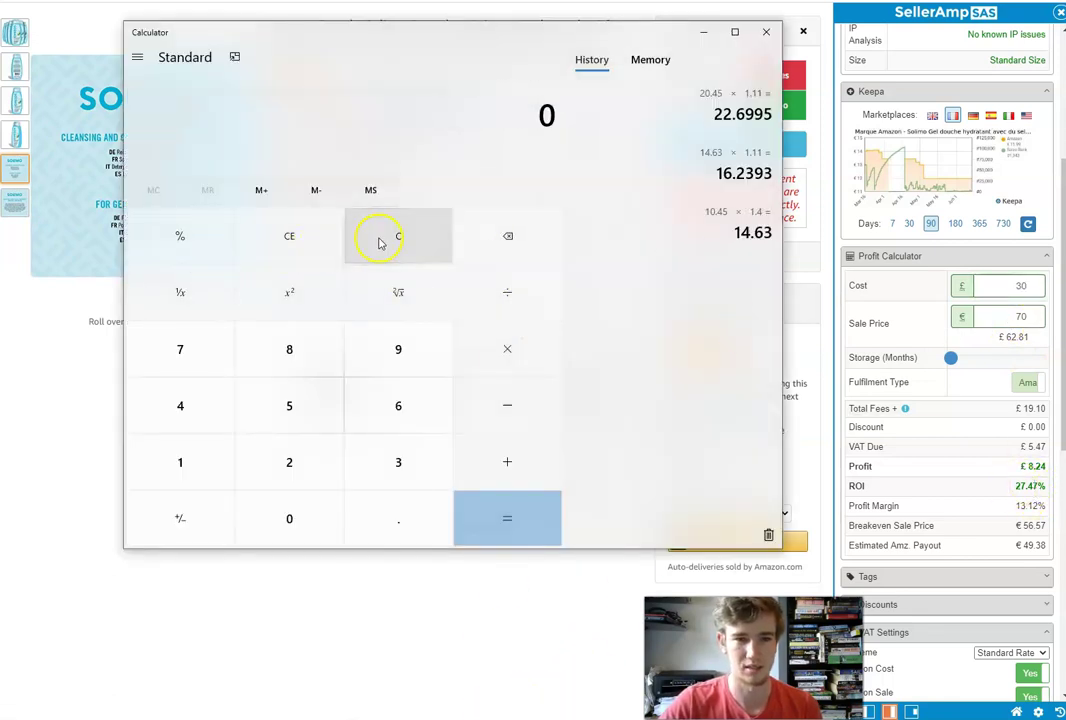
left_click(185, 352)
left_click(272, 500)
left_click(529, 355)
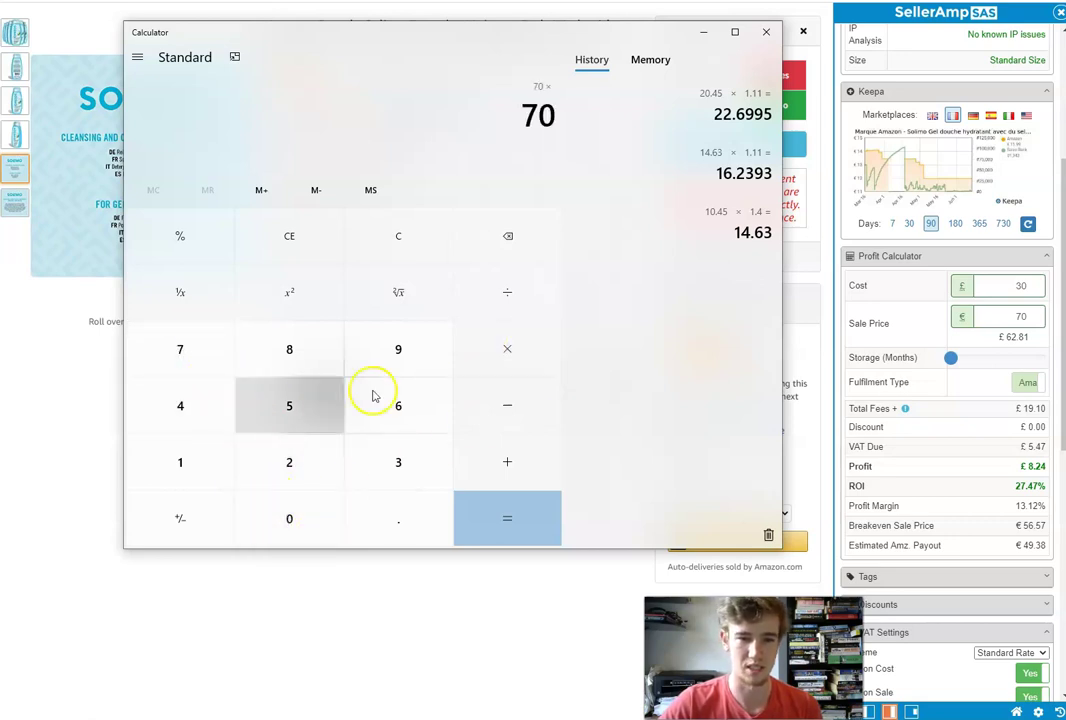
left_click(190, 466)
left_click(388, 512)
left_click(207, 400)
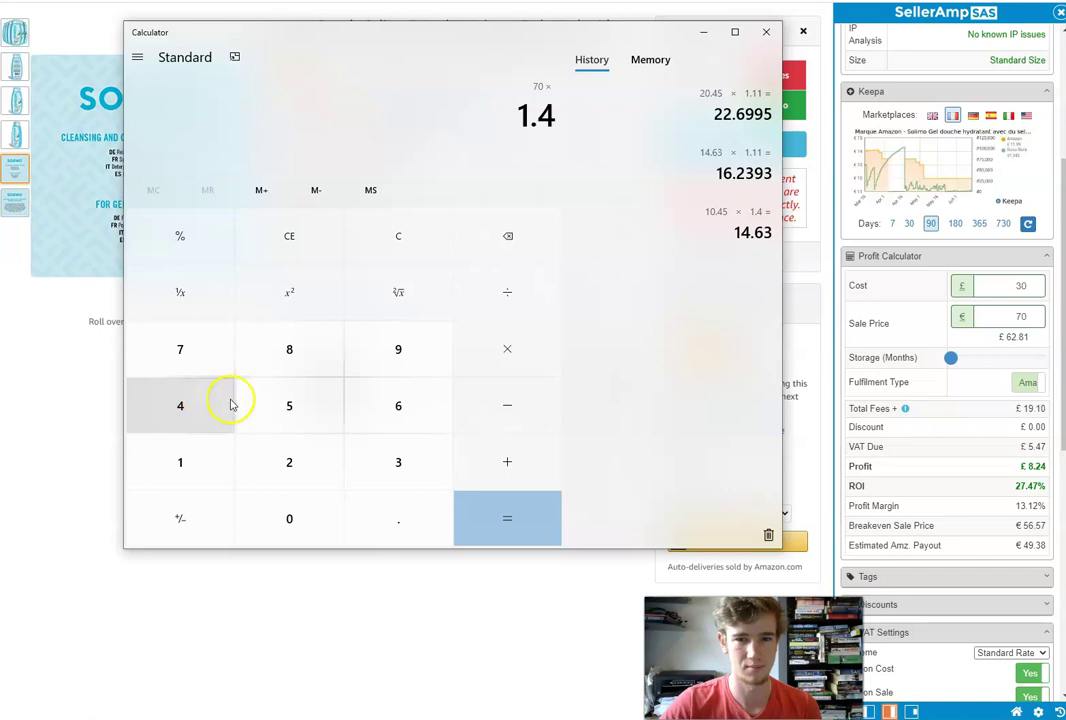
left_click(504, 520)
Step: Convert the marked-up 70 figure to euros by multiplying the result by 1.11
left_click(488, 352)
left_click(220, 476)
left_click(398, 518)
double_click(226, 473)
left_click(497, 516)
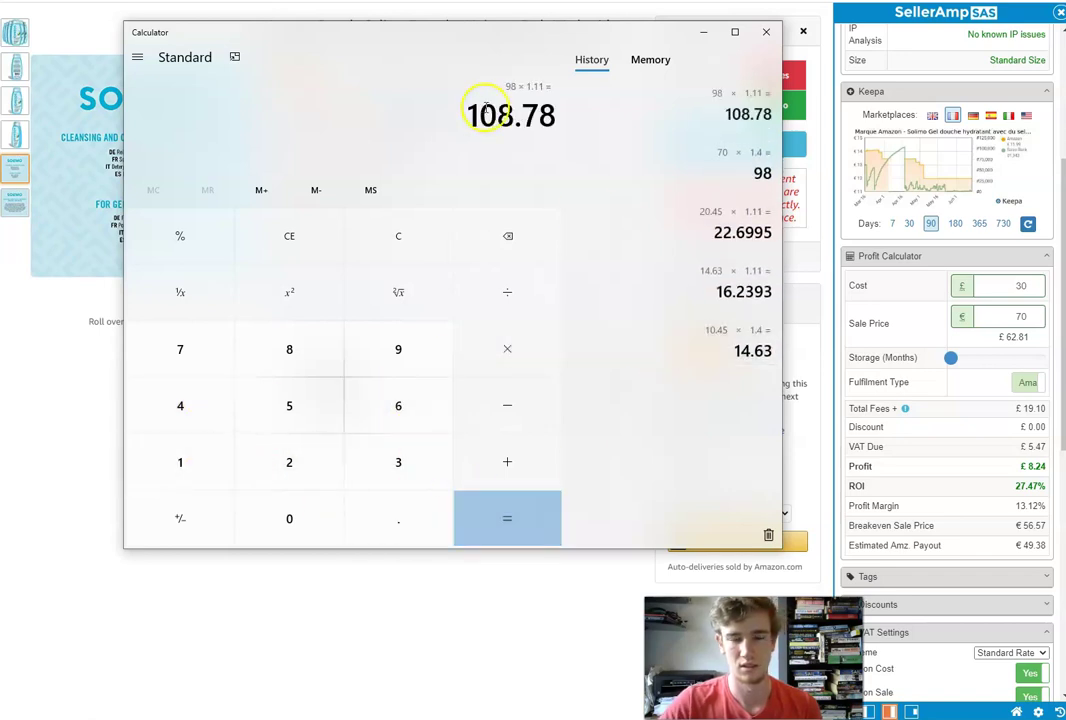
Step: Return to the product page, switch the profit calculation to the UK marketplace and set the sale price to 50 pounds
left_click(992, 312)
scroll(997, 358, "down", 3)
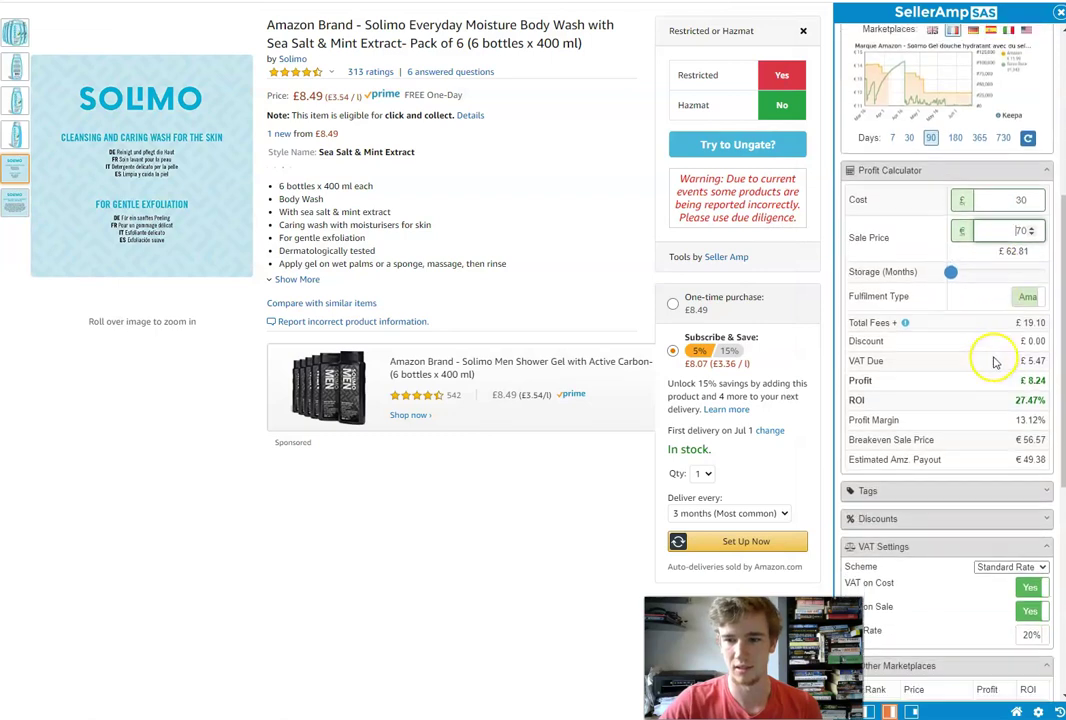
scroll(950, 390, "up", 2)
scroll(930, 330, "down", 3)
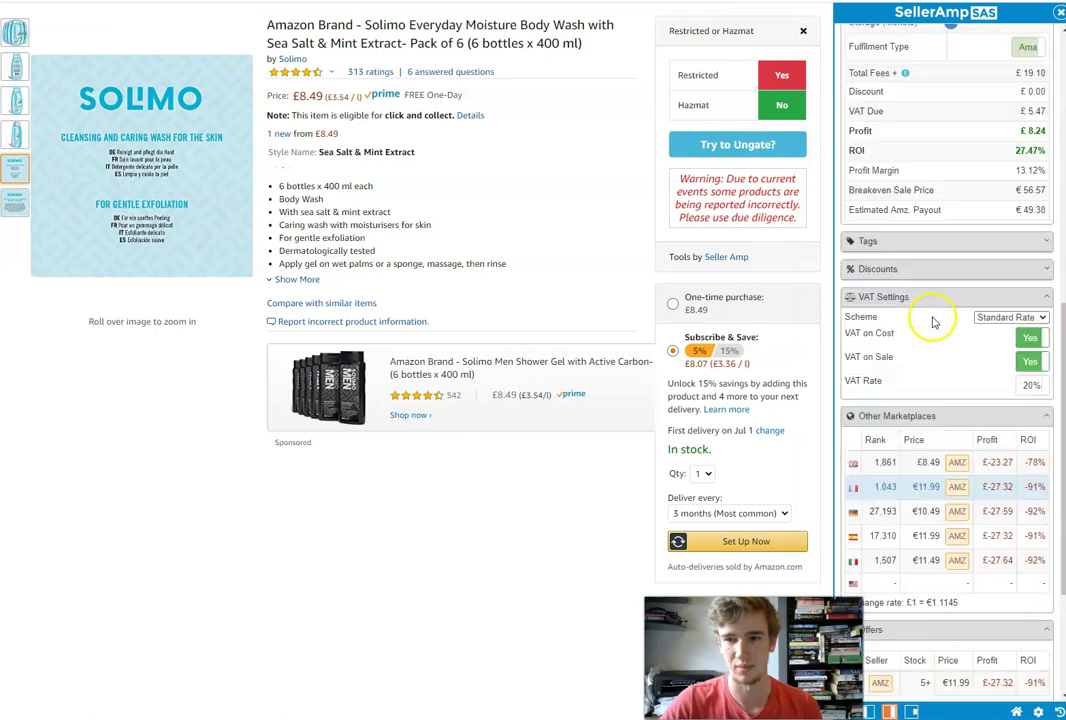
left_click(882, 391)
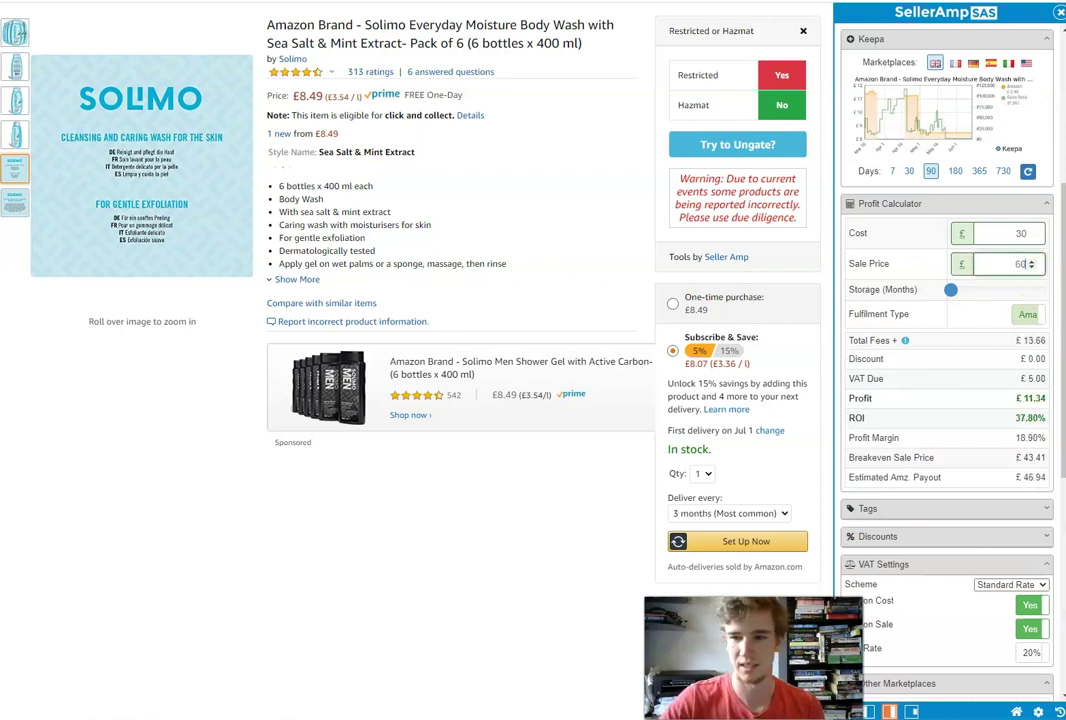
key("ctrl+a")
type("50")
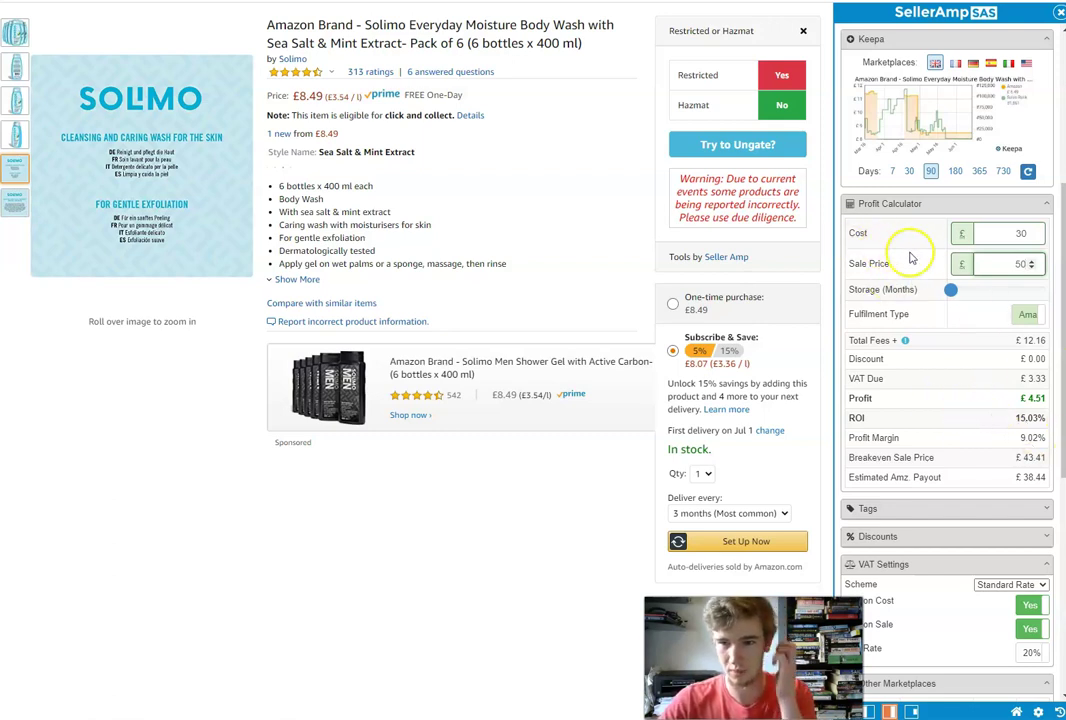
Step: Switch to Calculator, clear the previous result and enter 50 multiplied by 1.4
scroll(908, 295, "down", 3)
scroll(880, 260, "up", 1)
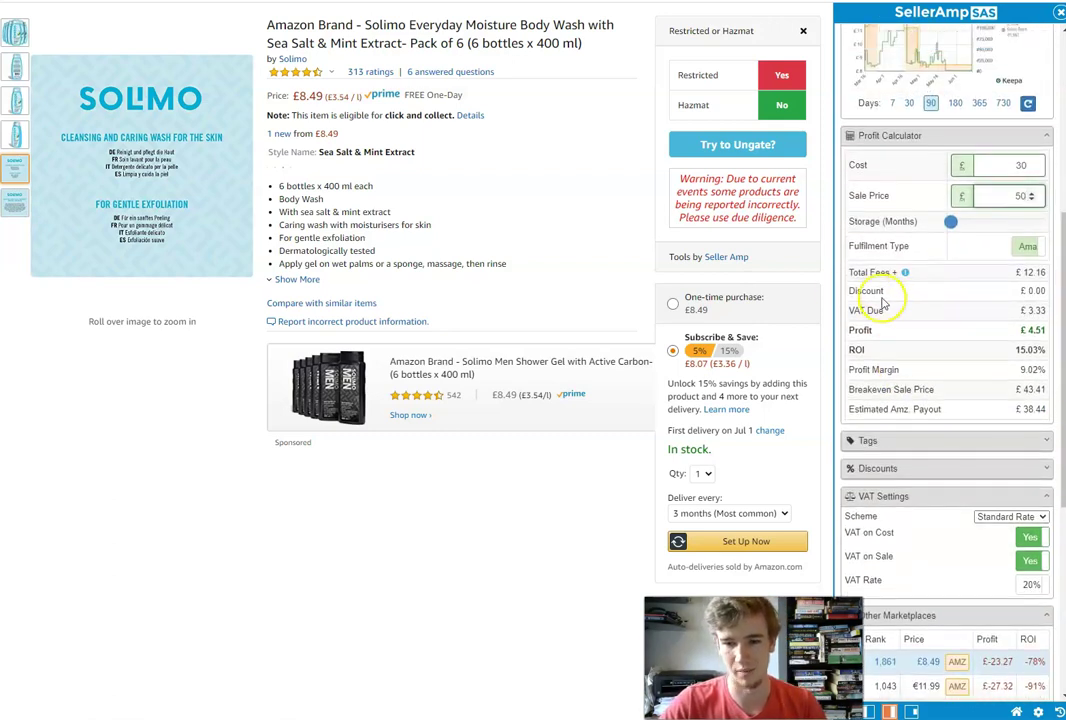
scroll(878, 295, "down", 4)
key("alt+Tab")
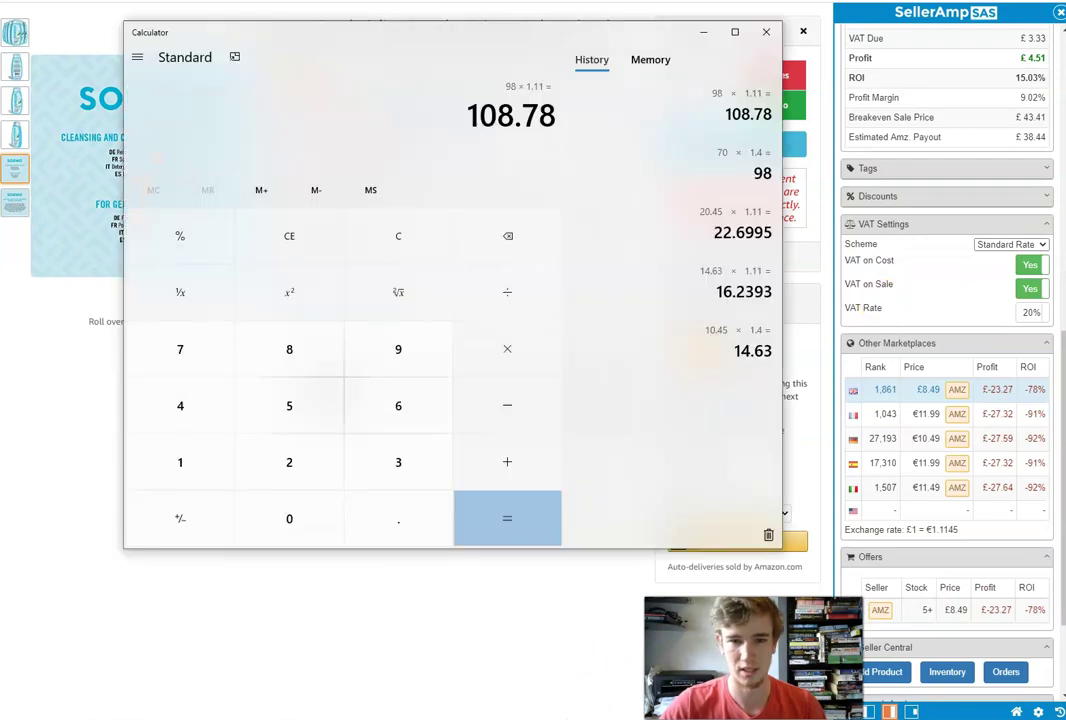
scroll(966, 222, "up", 5)
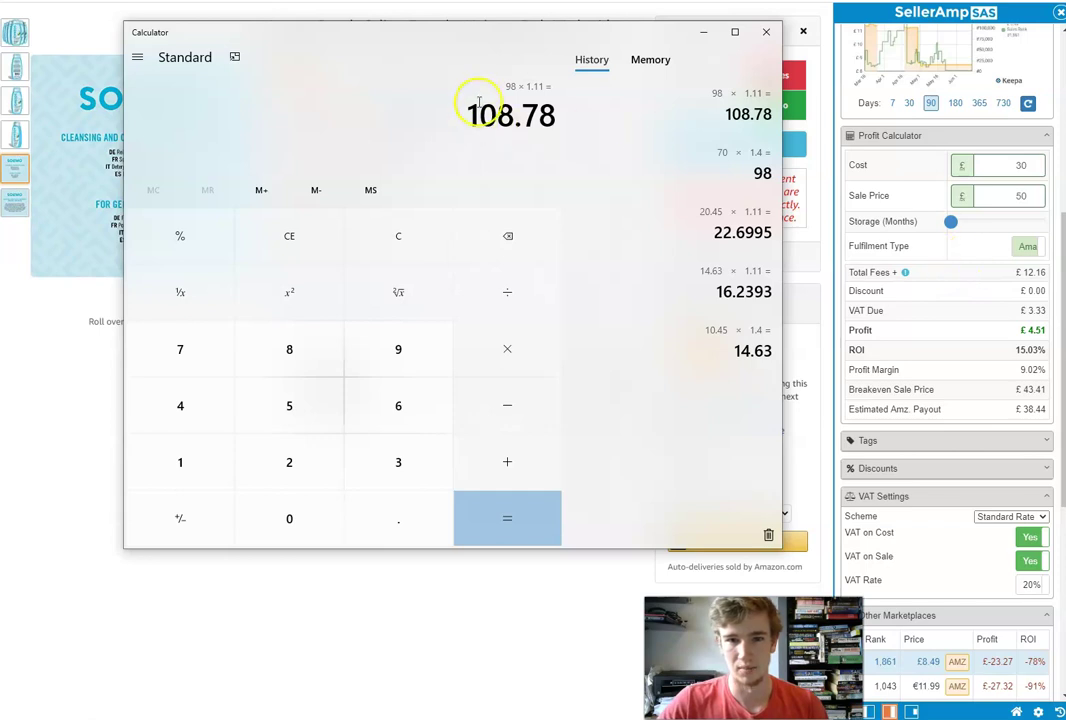
left_click(378, 242)
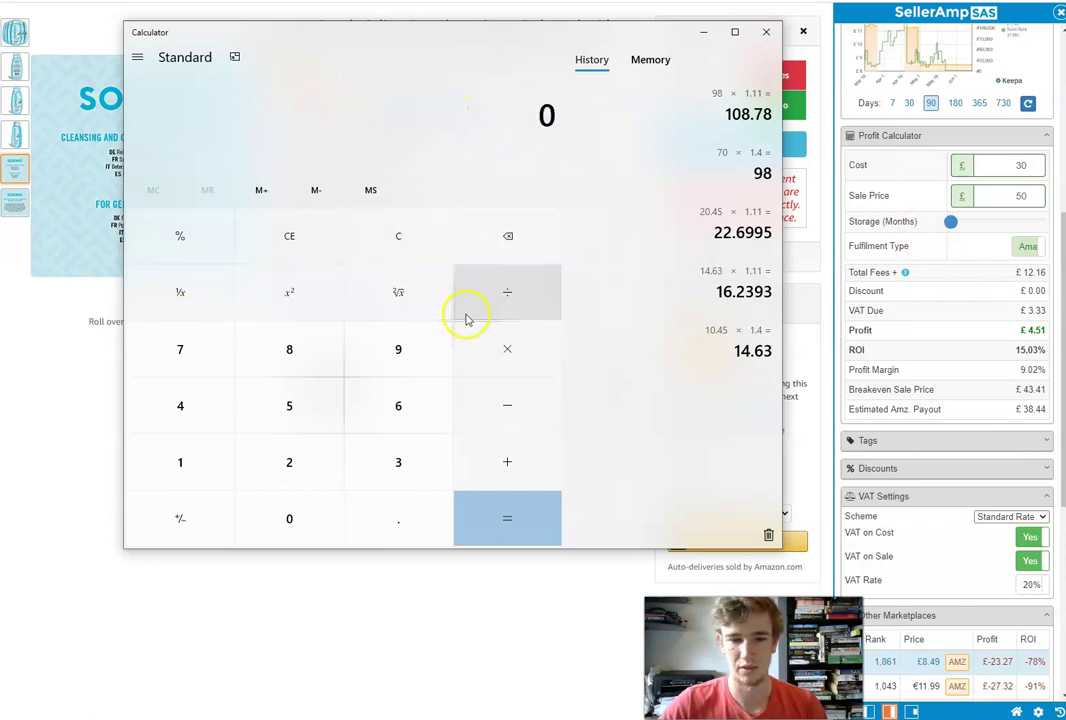
left_click(321, 405)
left_click(338, 526)
left_click(515, 356)
left_click(225, 463)
left_click(385, 530)
left_click(210, 410)
Step: Extend the calculation with a multiplication by 1.11 and compute the euro price
left_click(525, 372)
left_click(190, 469)
left_click(418, 526)
double_click(190, 469)
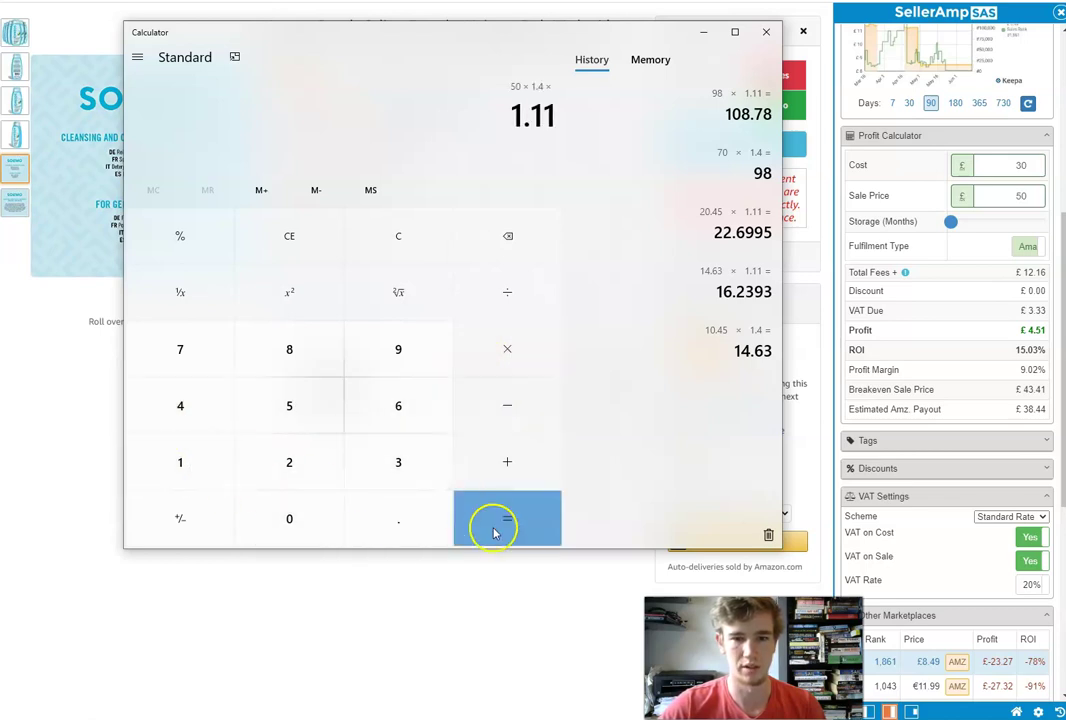
left_click(495, 526)
Step: Return to the product page, switch the profit calculation to the French marketplace and set the sale price to 77.7 euros
left_click(700, 33)
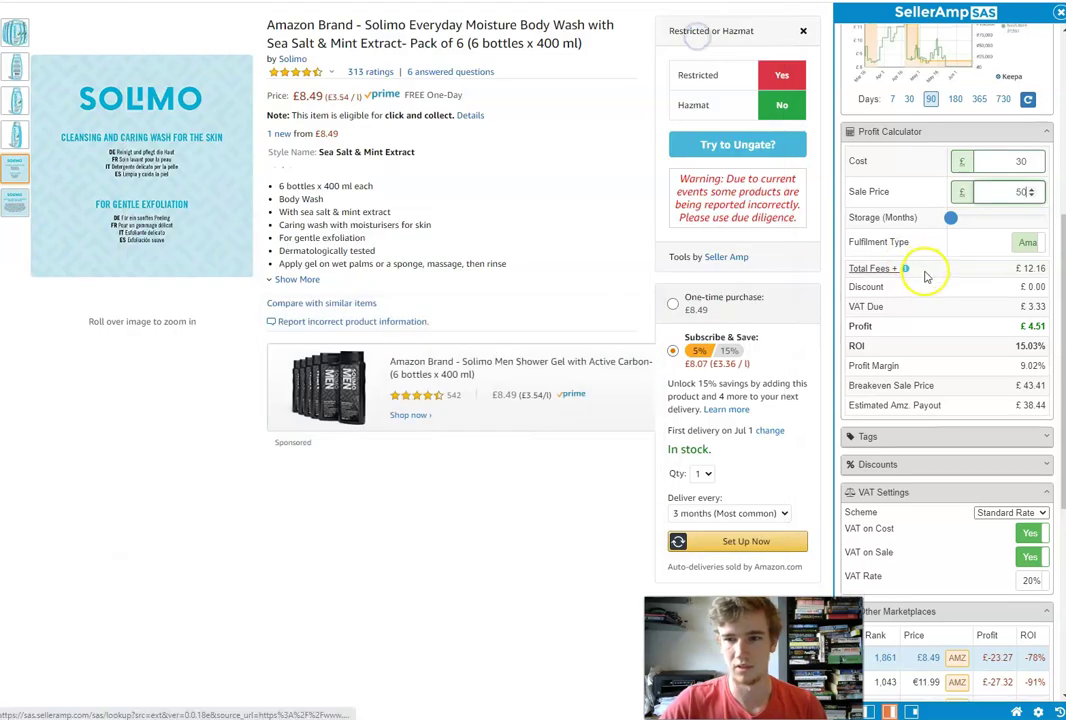
scroll(915, 330, "down", 3)
left_click(886, 347)
scroll(964, 231, "up", 5)
double_click(1011, 112)
type("77.7")
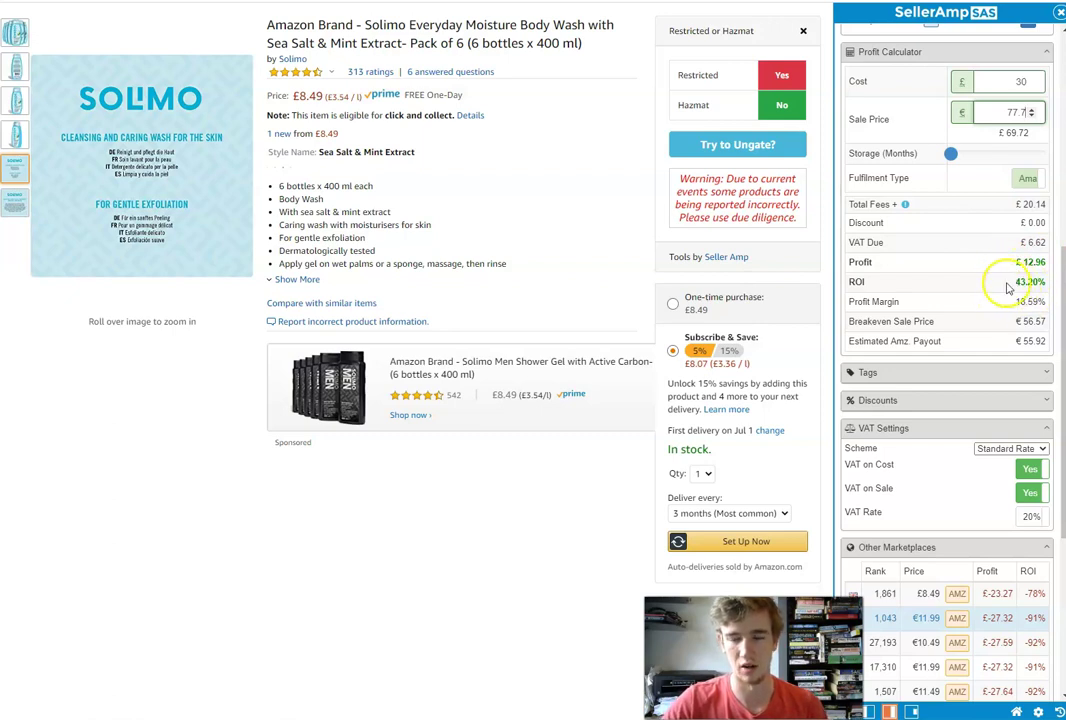
Step: Review the French profit calculation, the product alerts and the figures for the other marketplaces
scroll(1015, 285, "up", 1)
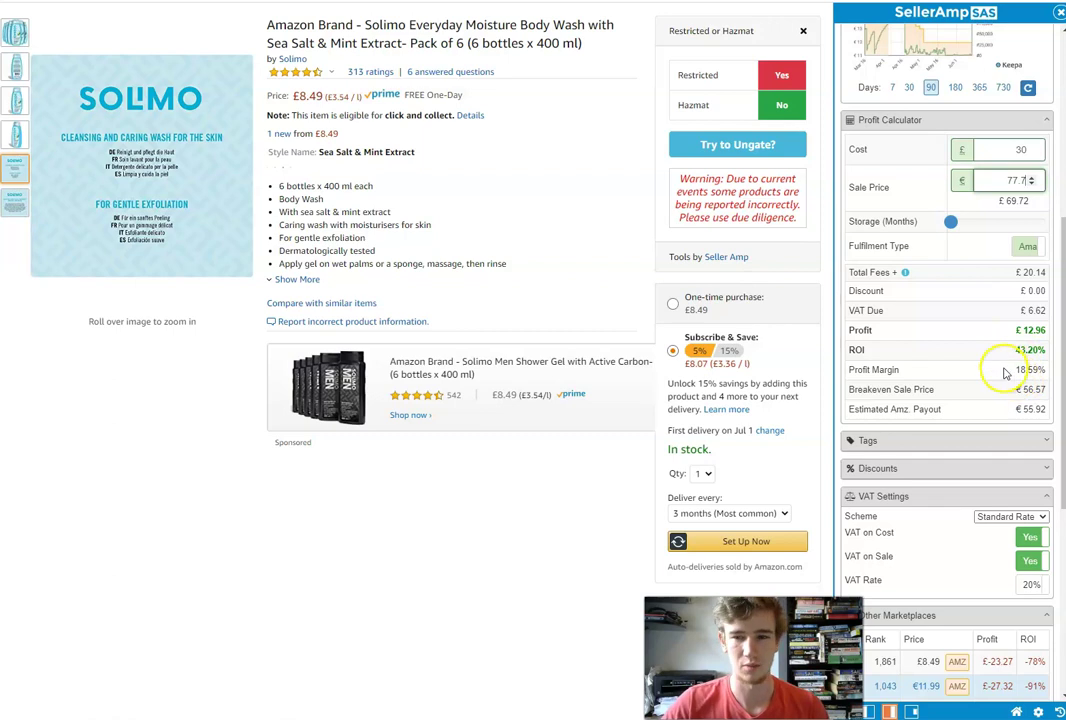
scroll(977, 352, "up", 3)
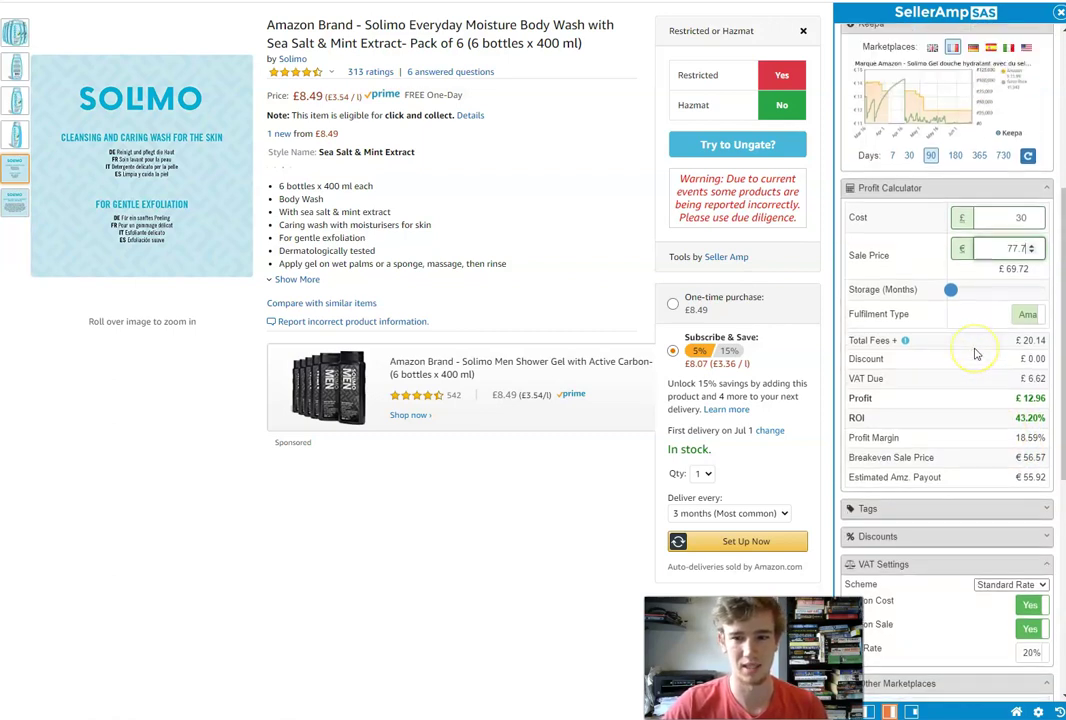
scroll(926, 361, "down", 1)
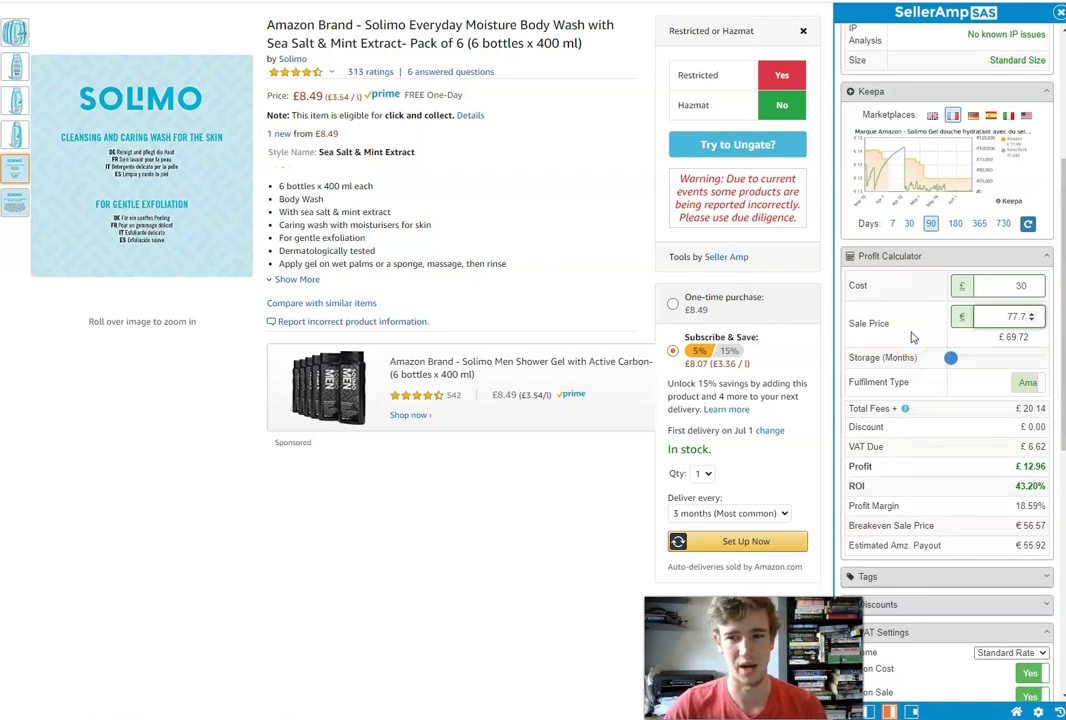
scroll(912, 338, "down", 4)
scroll(911, 345, "up", 9)
scroll(960, 237, "down", 1)
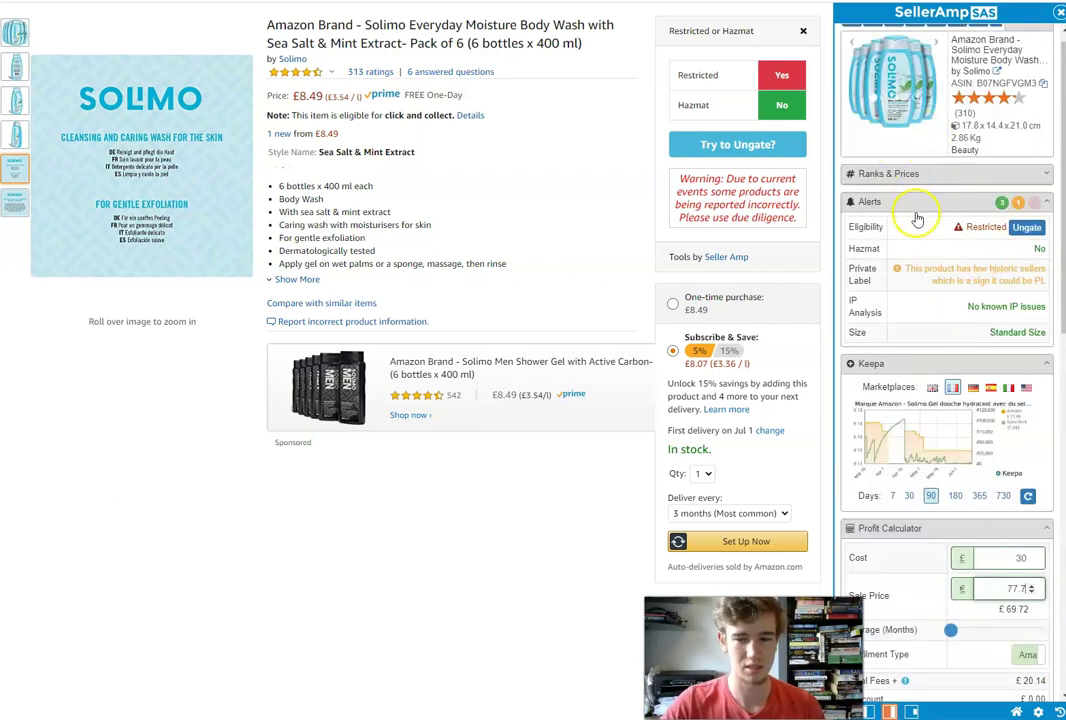
scroll(917, 217, "down", 6)
scroll(910, 345, "down", 2)
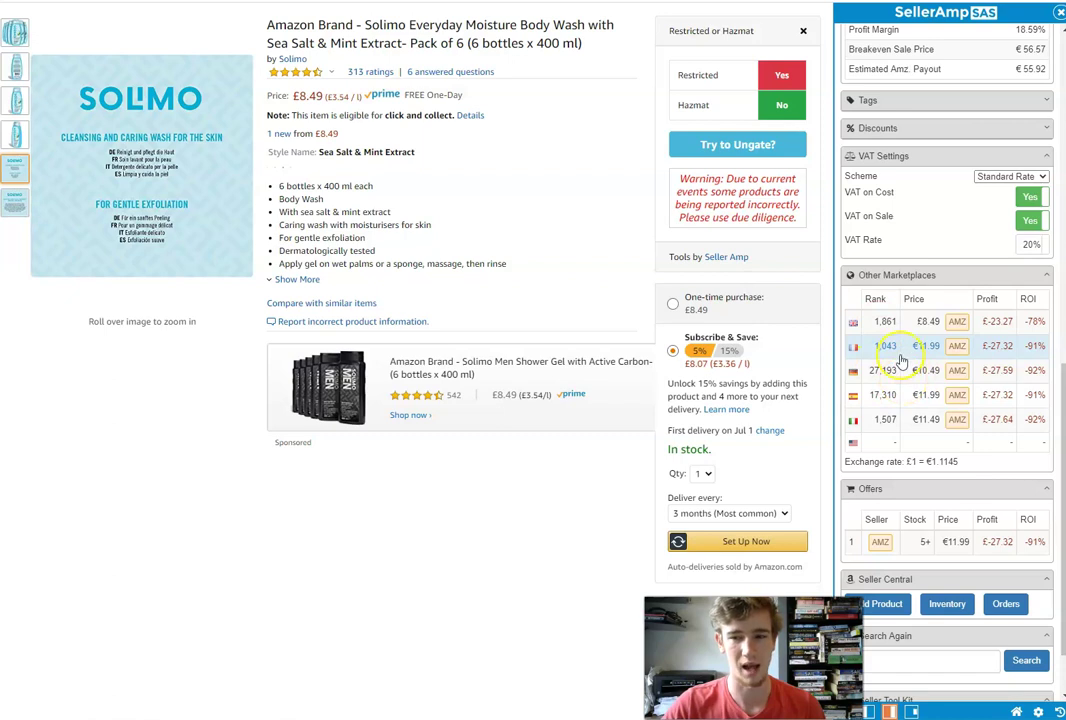
Step: Switch the product analysis back to the UK marketplace
scroll(816, 316, "up", 2)
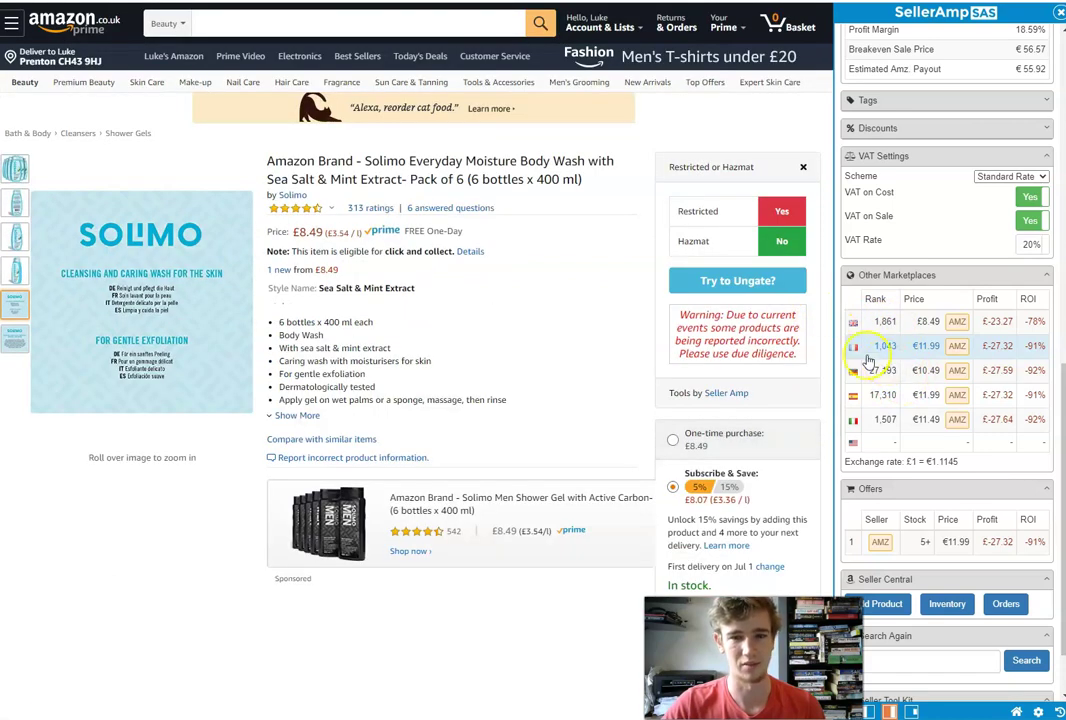
scroll(885, 357, "up", 1)
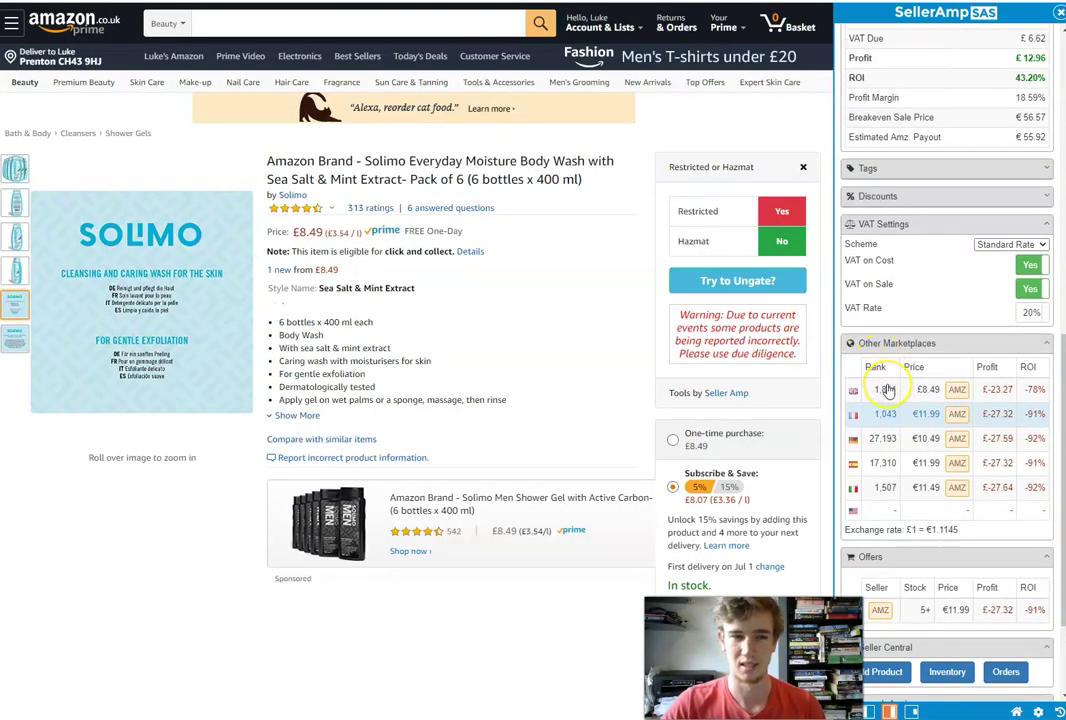
left_click(887, 389)
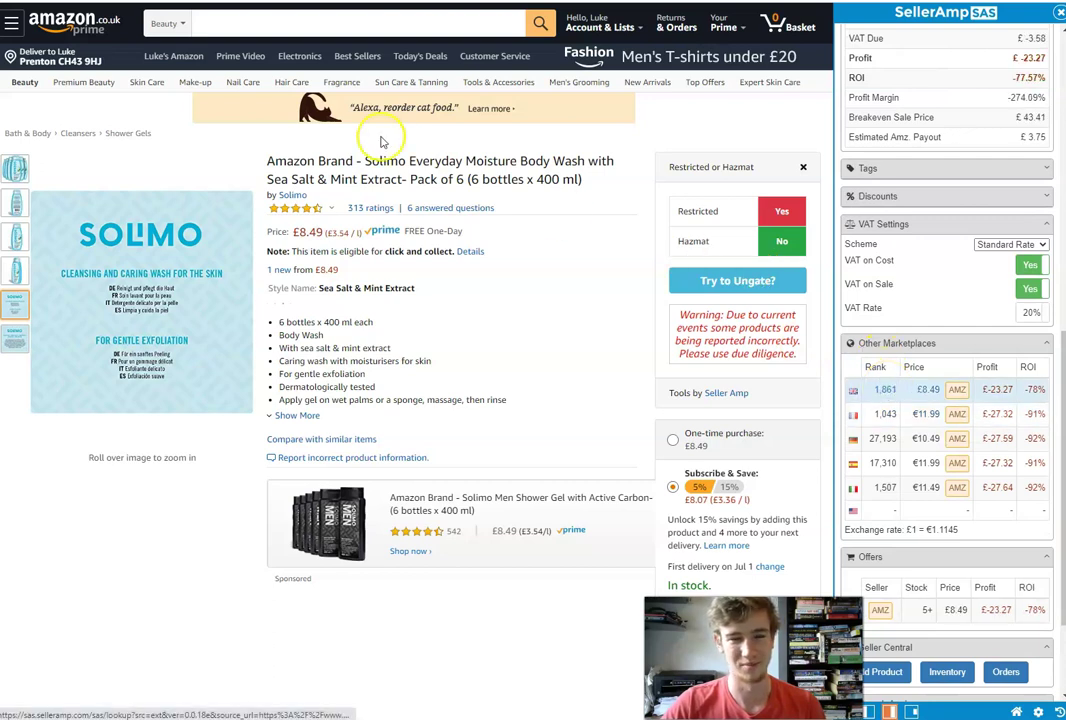